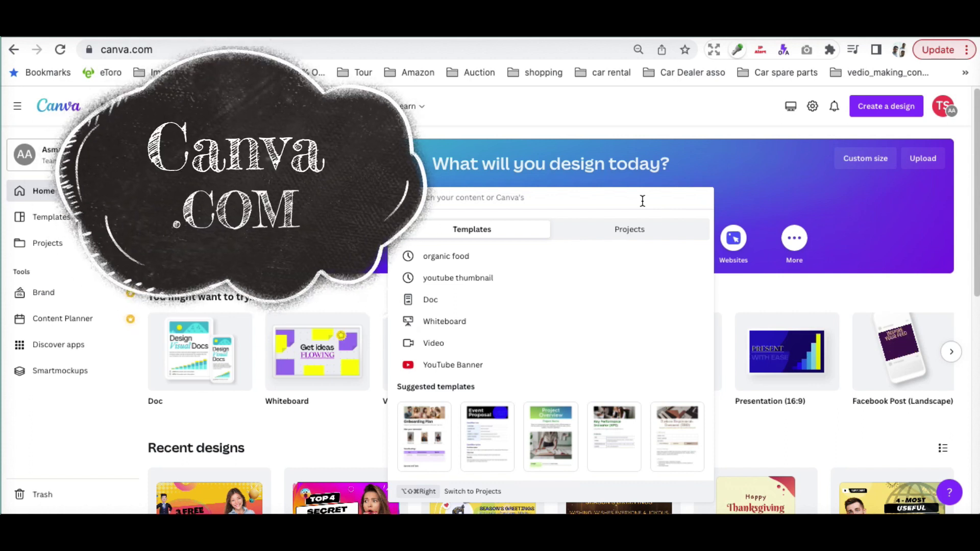
Search for 'visiting card' designs in the Canva home page search box.
type("b")
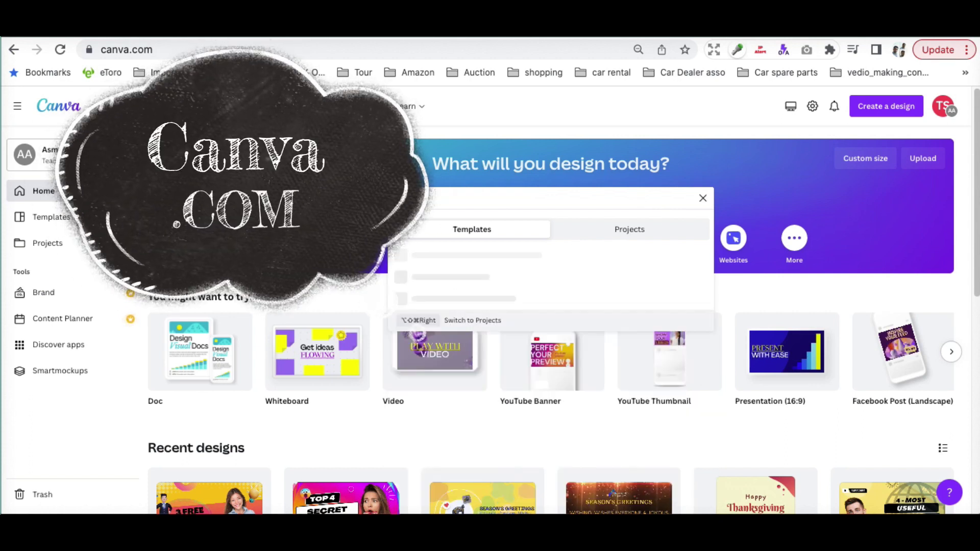
type("isiting card")
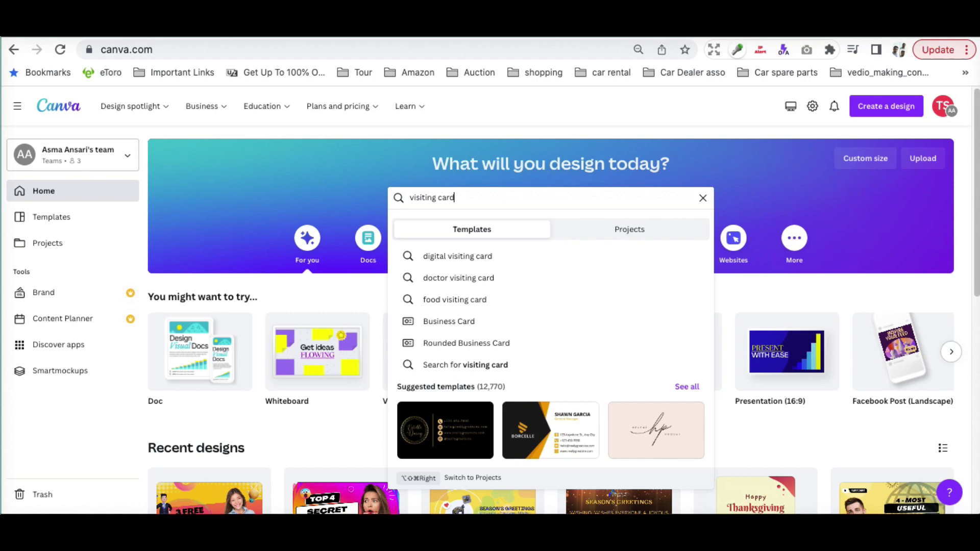
Open the 'digital visiting card' suggestion and browse the business card template results.
left_click(464, 262)
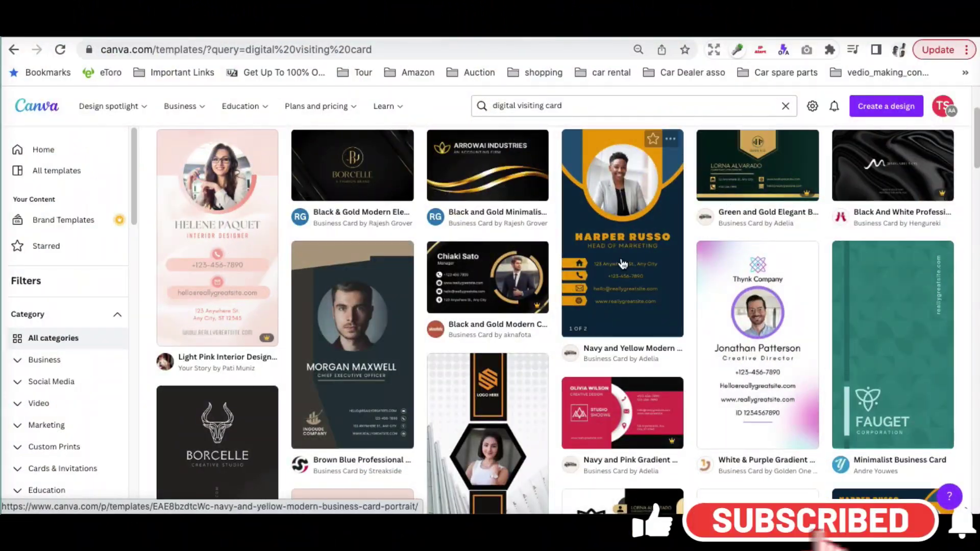
scroll(755, 347, "down", 2)
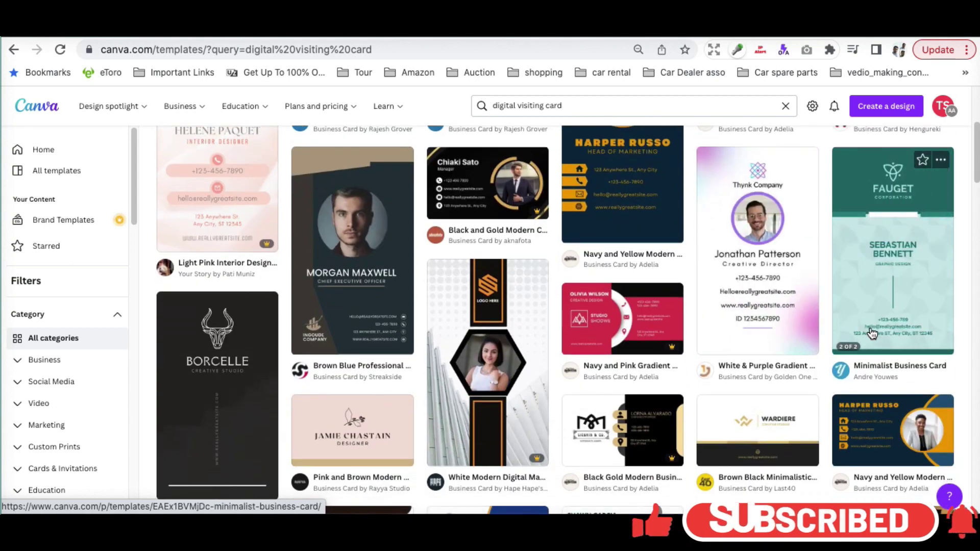
scroll(729, 439, "down", 5)
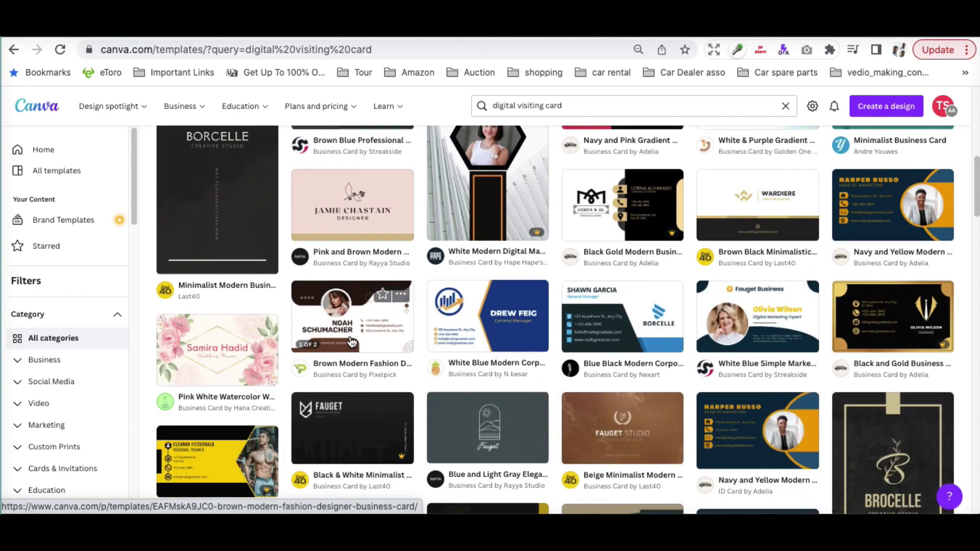
scroll(482, 209, "up", 4)
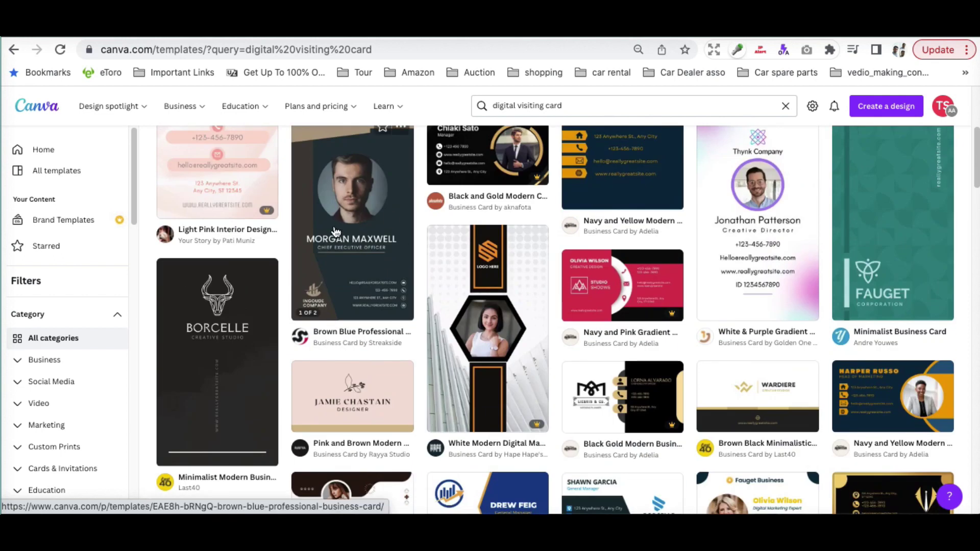
scroll(334, 230, "up", 1)
scroll(636, 289, "up", 2)
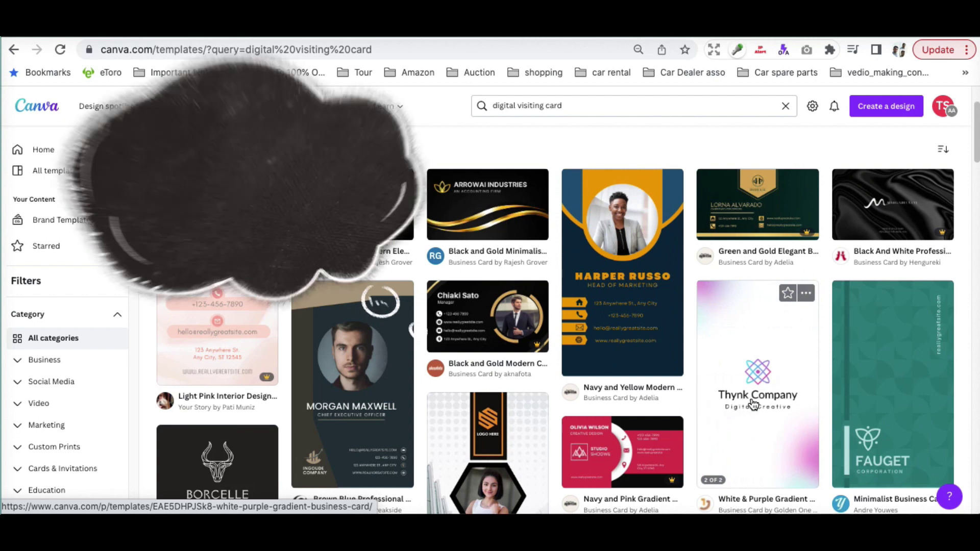
Customize the Navy and Yellow Modern portrait card, putting the recent businesswoman photo in its circular frame.
left_click(591, 318)
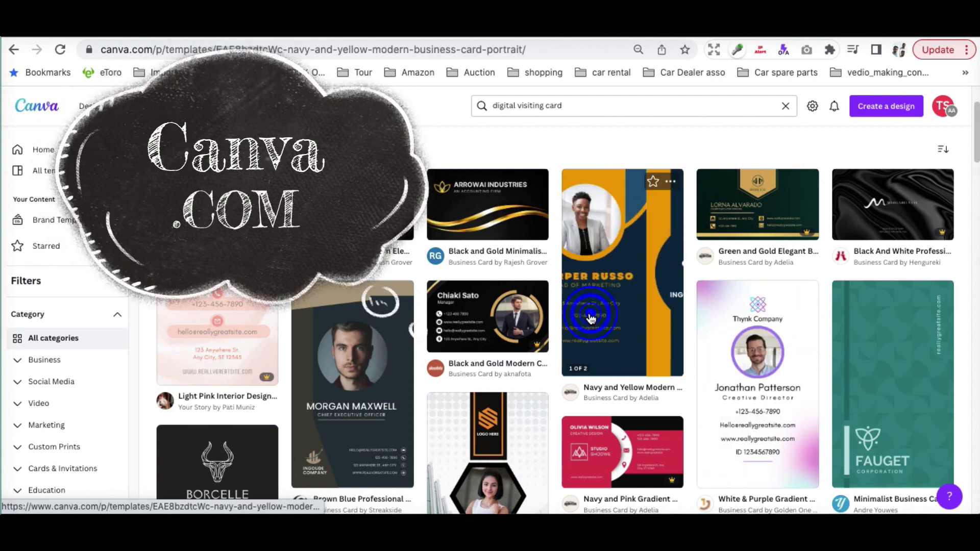
left_click(588, 317)
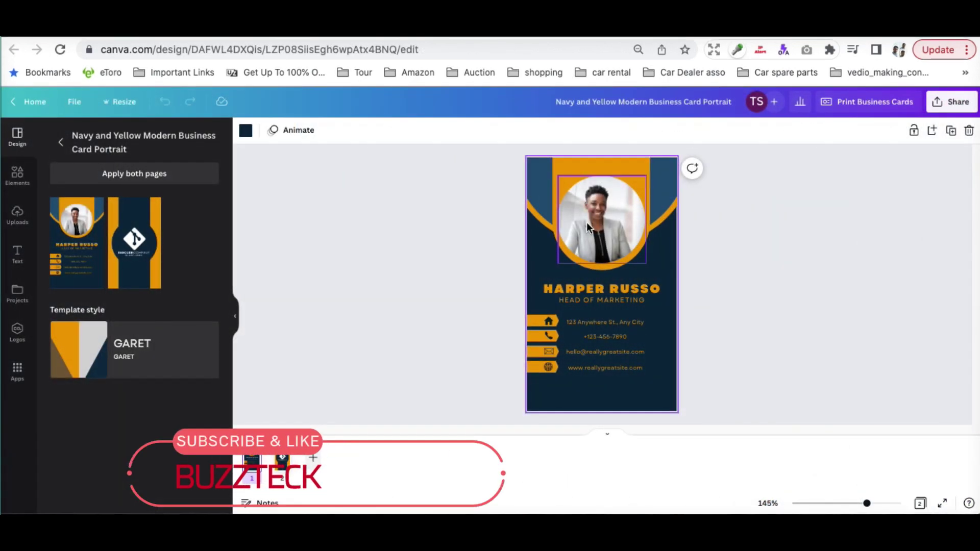
left_click(586, 227)
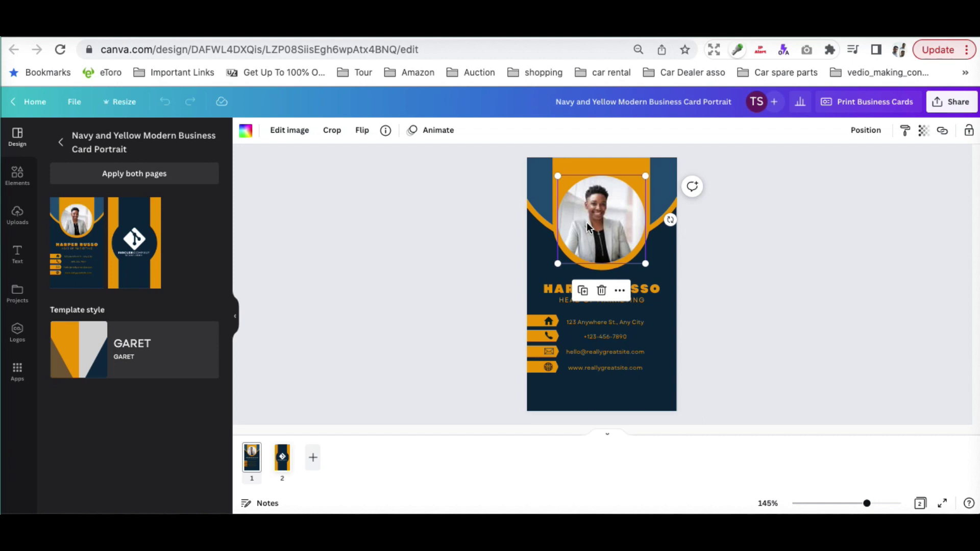
left_click(17, 179)
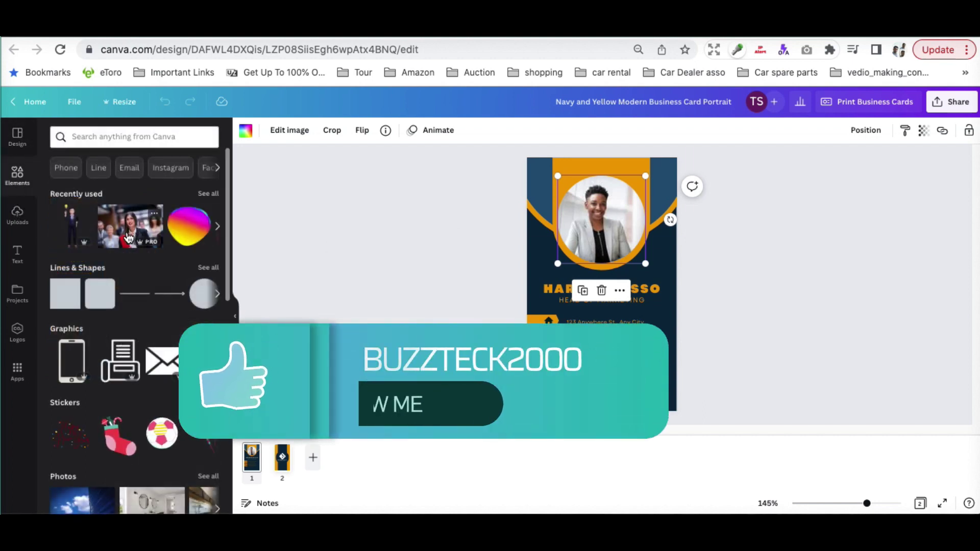
left_click(155, 238)
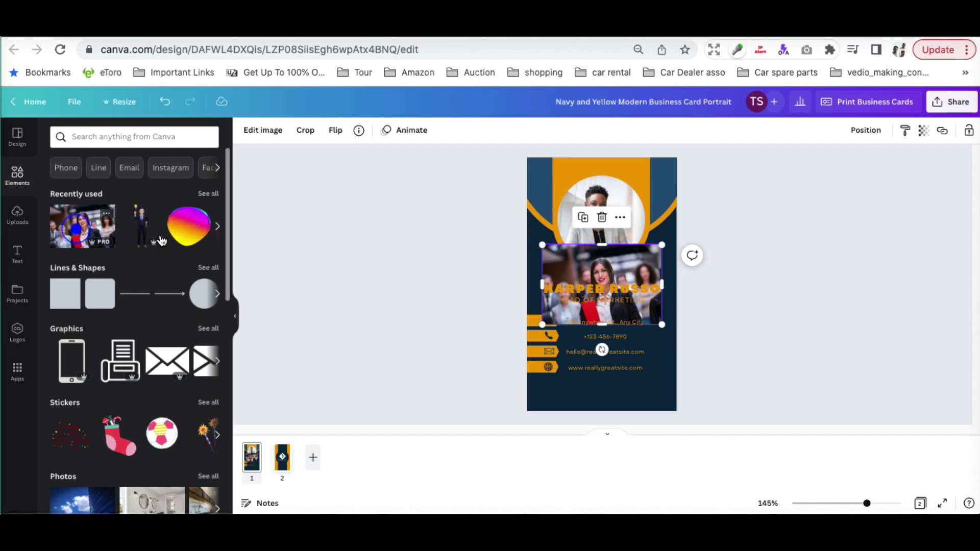
left_click_drag(573, 263, 602, 219)
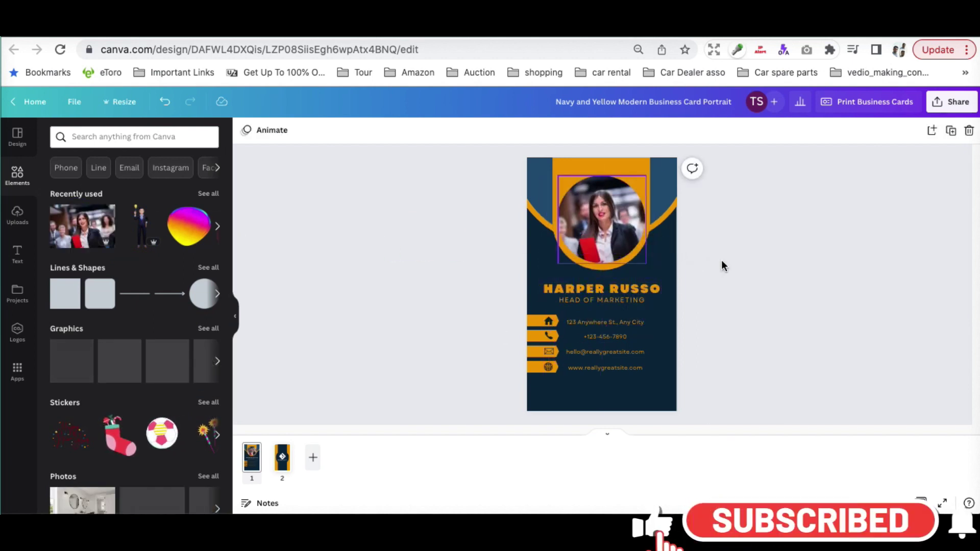
left_click(424, 328)
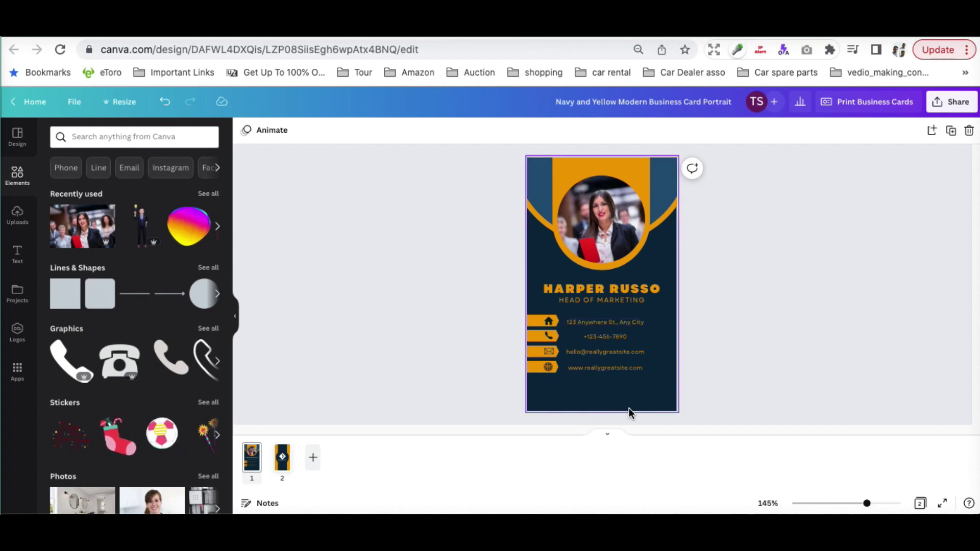
Delete the address line, phone number and phone icon bar from the card.
left_click(585, 366)
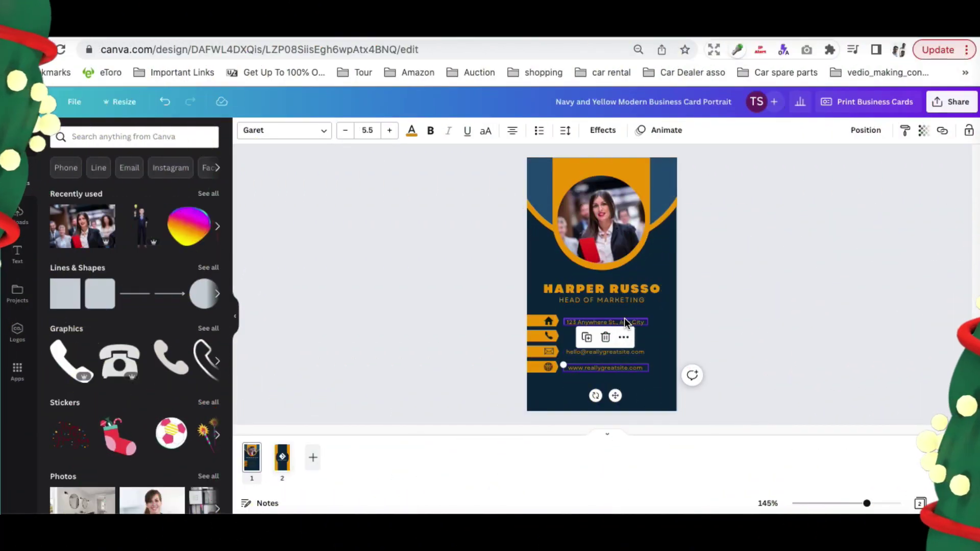
left_click(623, 319)
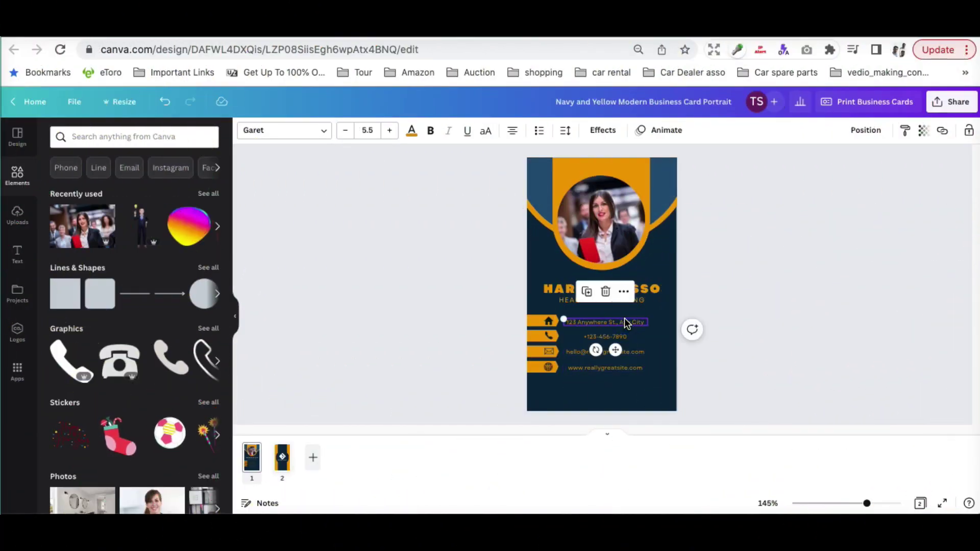
key("Delete")
left_click(541, 320)
left_click(415, 328)
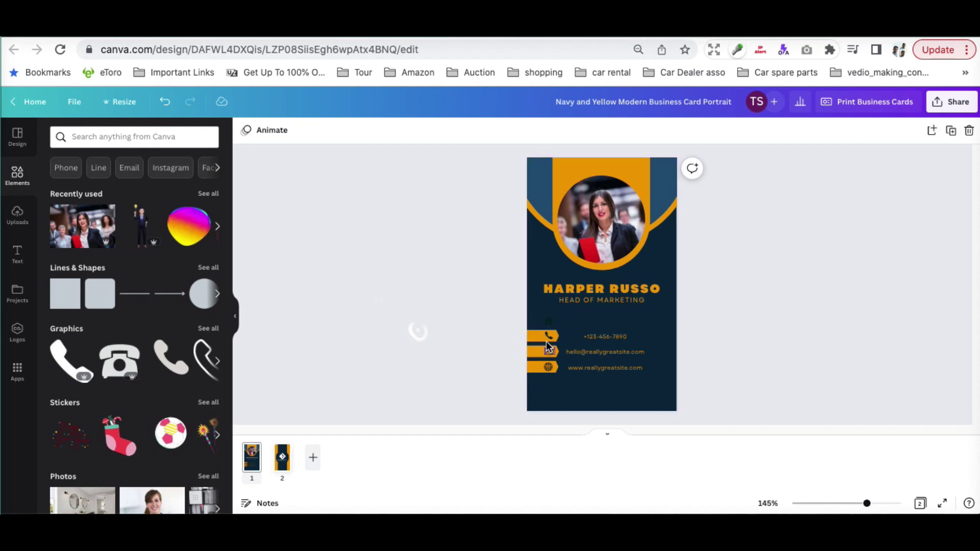
left_click(544, 338)
left_click(605, 337)
key("Escape")
left_click(546, 336)
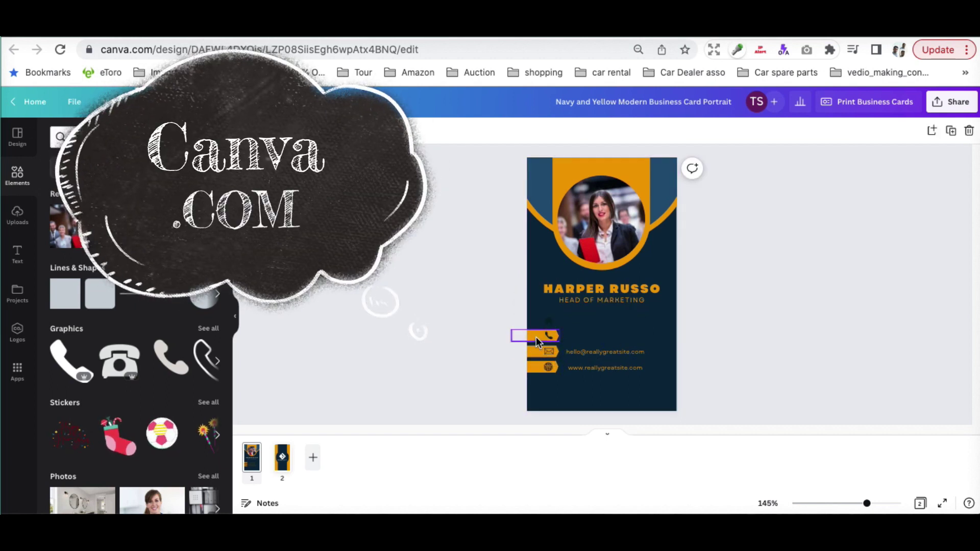
key("Delete")
Remove the email and website rows and the leftover icons beneath the name.
left_click(550, 352)
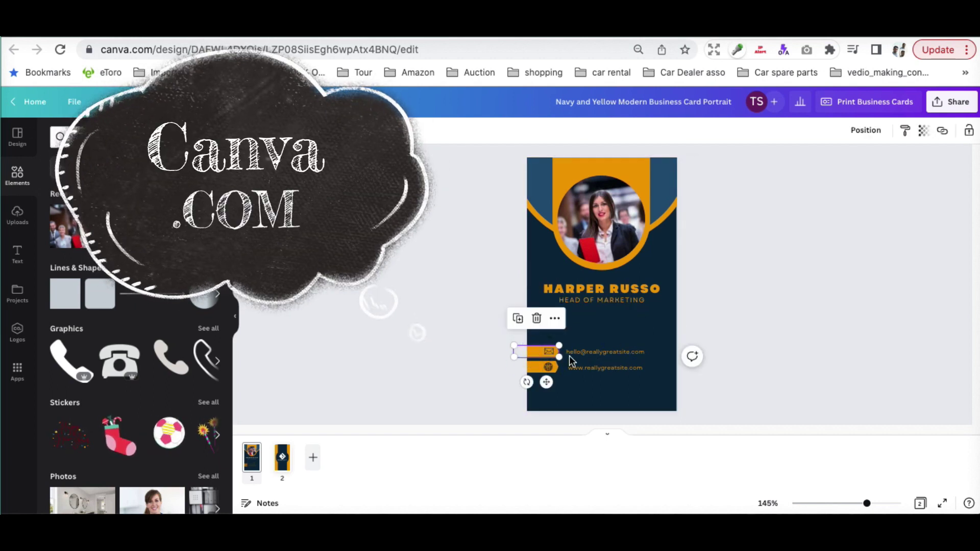
left_click(595, 367, "shift")
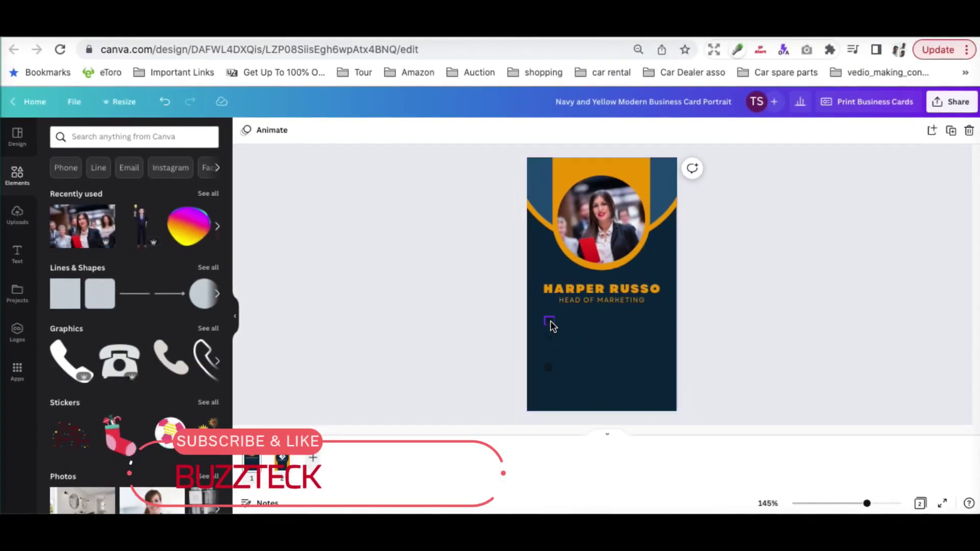
left_click(551, 326)
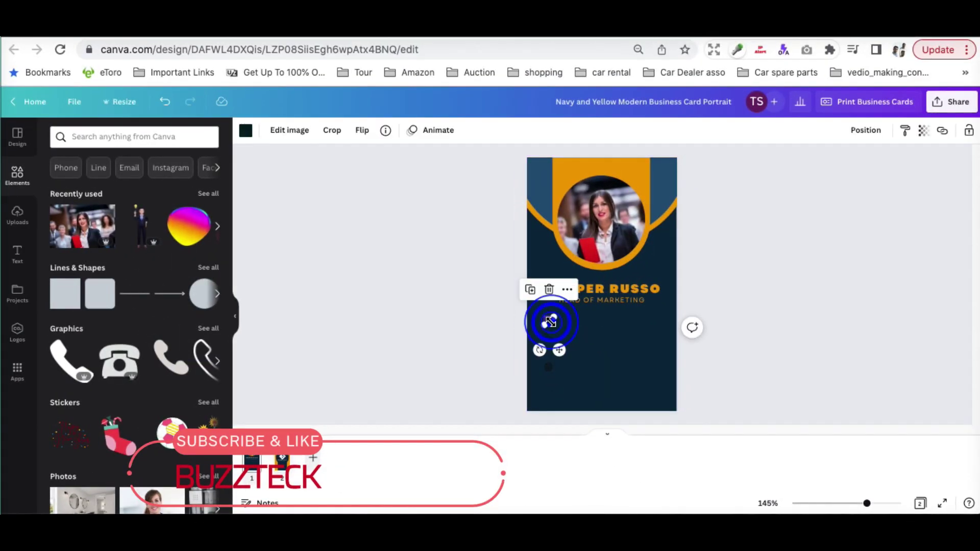
left_click(552, 339, "shift")
left_click(550, 352, "shift")
left_click_drag(551, 352, 557, 361)
key("Delete")
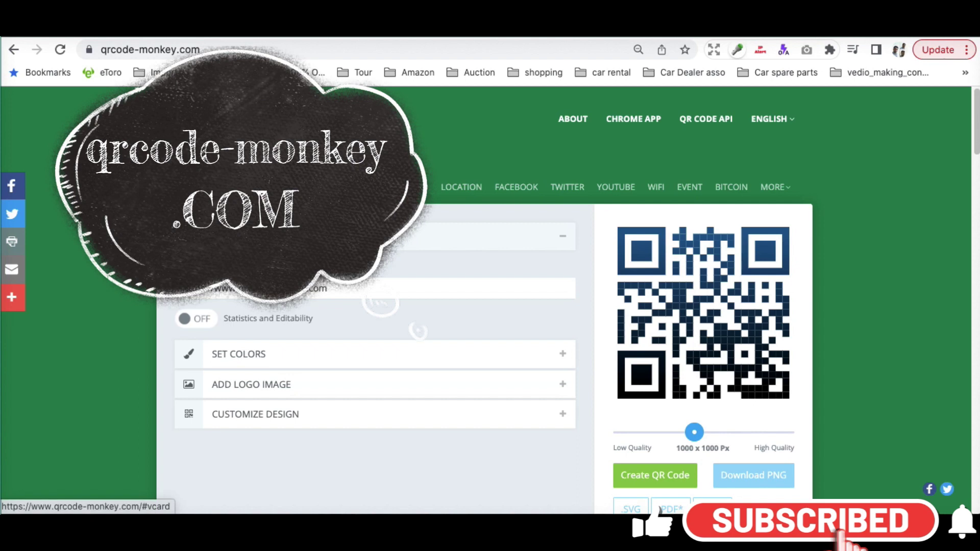
Switch QRCode Monkey to the vCard QR code type.
left_click(283, 186)
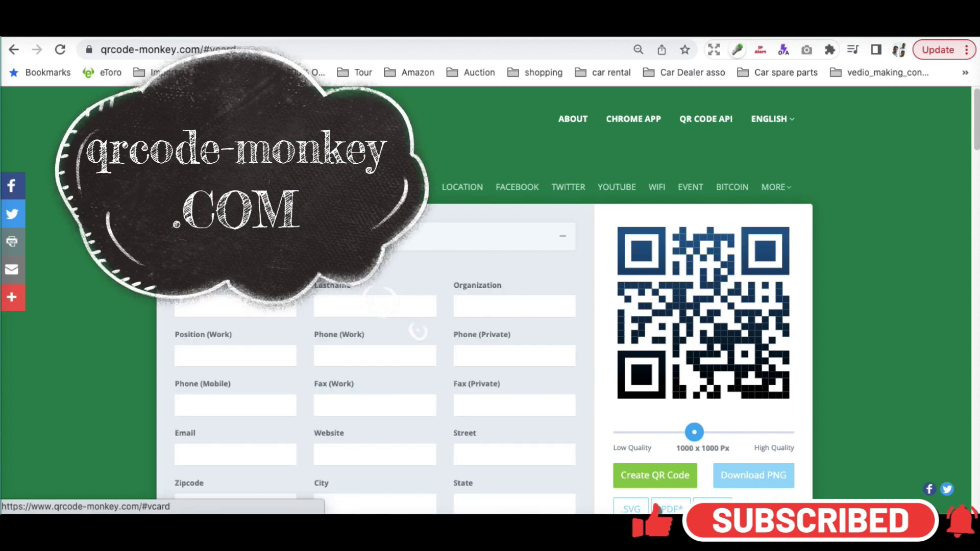
left_click(324, 238)
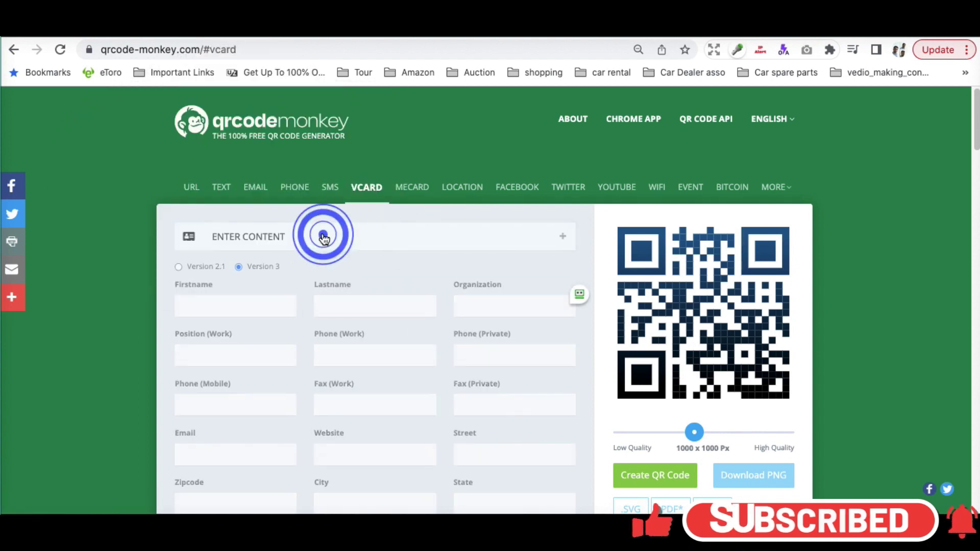
left_click(324, 237)
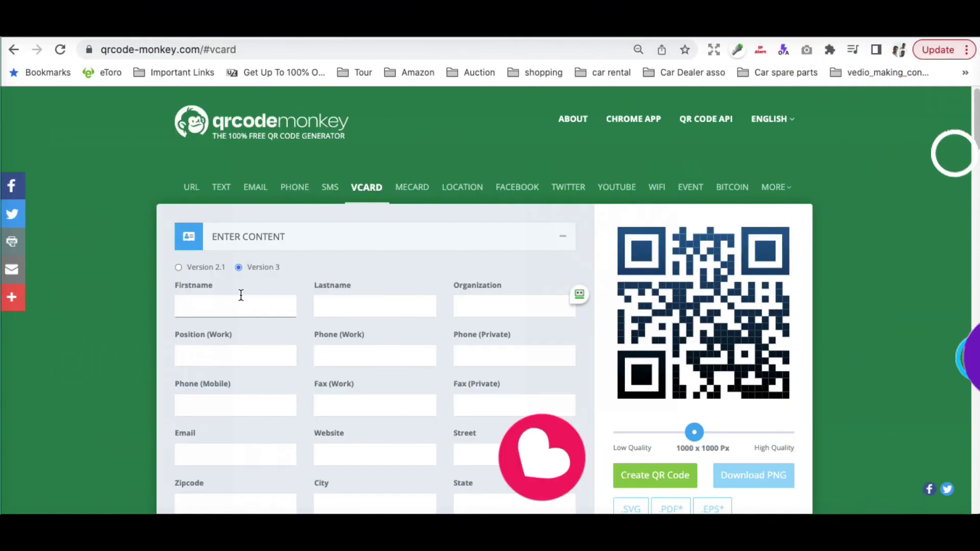
Enter the contact's first and last name, organization A2Z, position Head of Marketing and work phone.
left_click(240, 296)
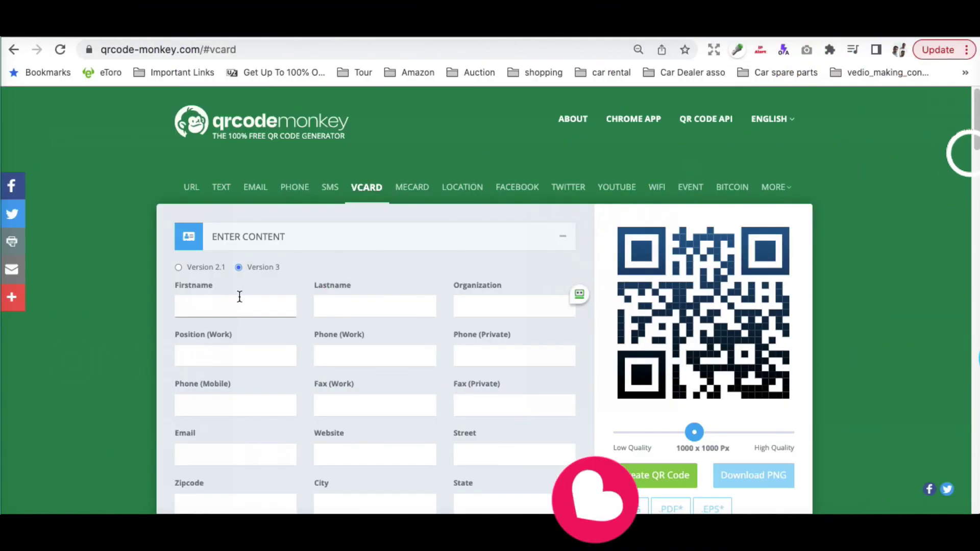
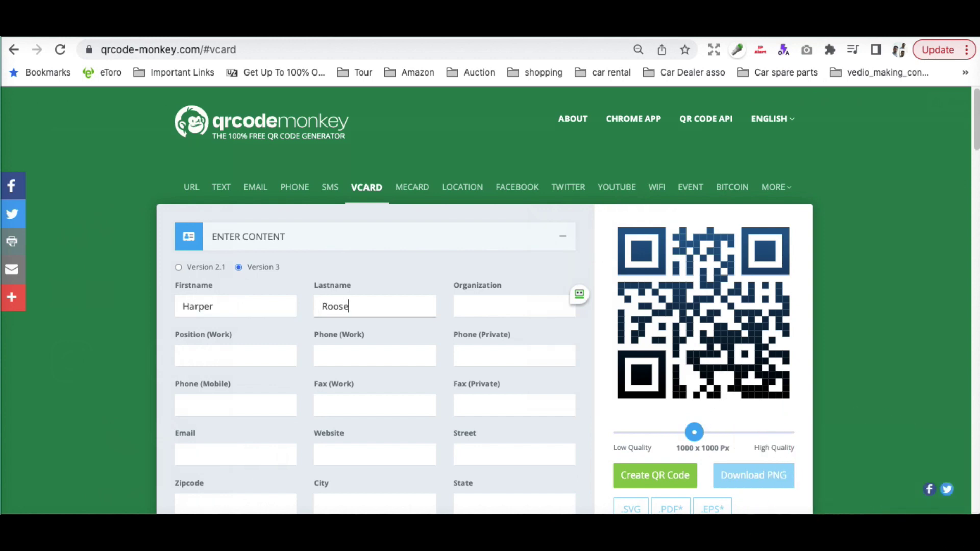
key("Tab")
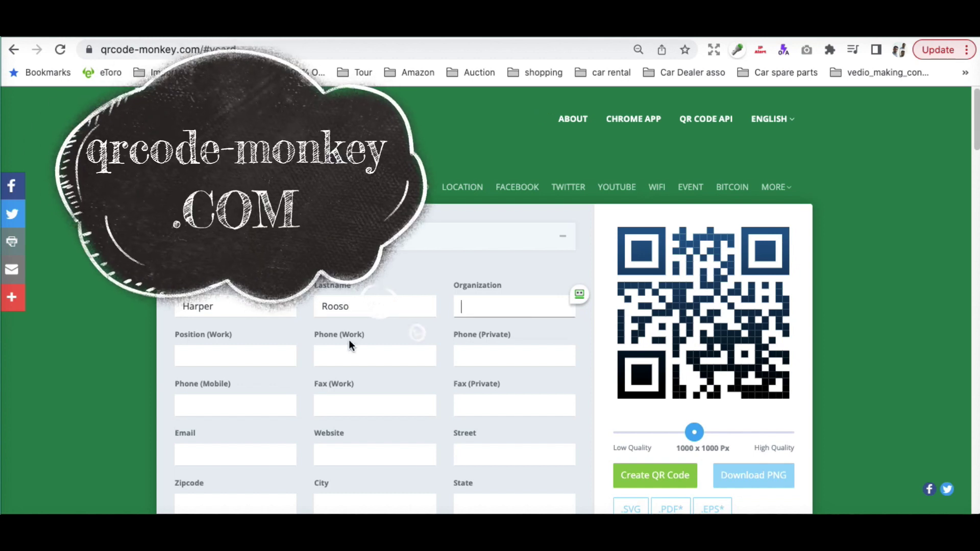
type("A2Z")
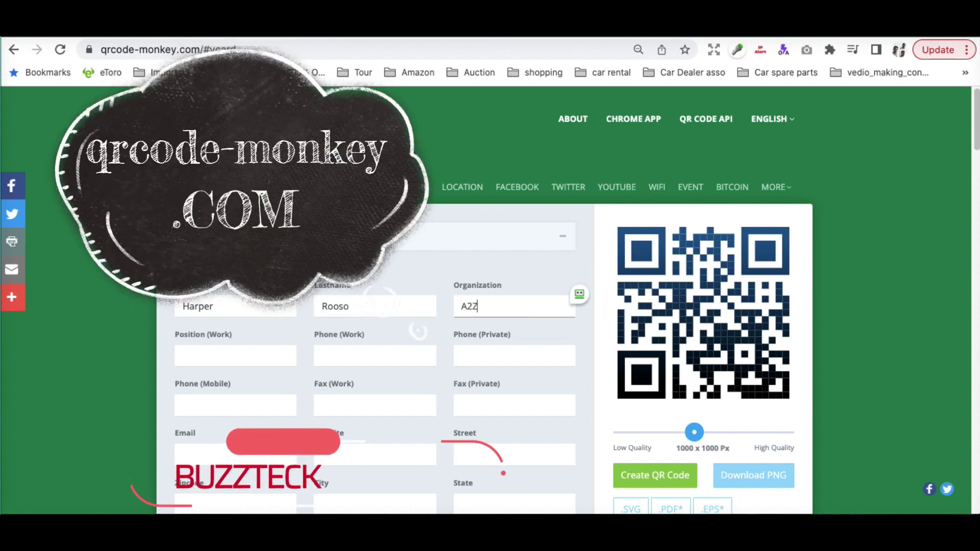
type("Head of Mar")
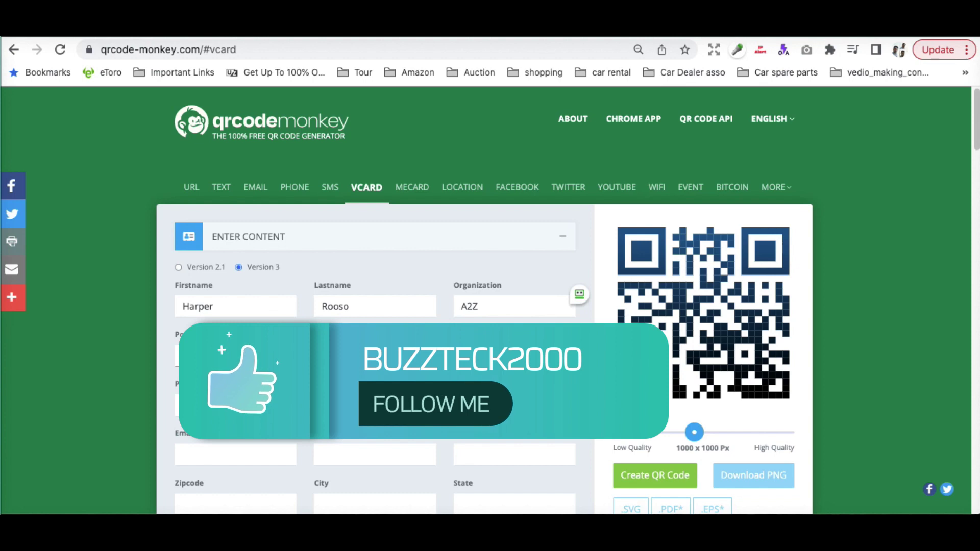
type("keting")
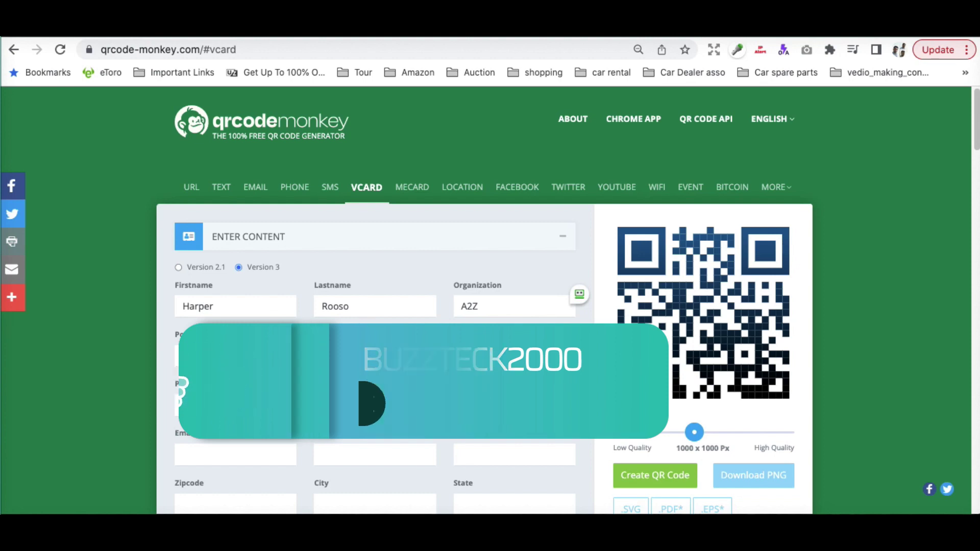
key("Tab")
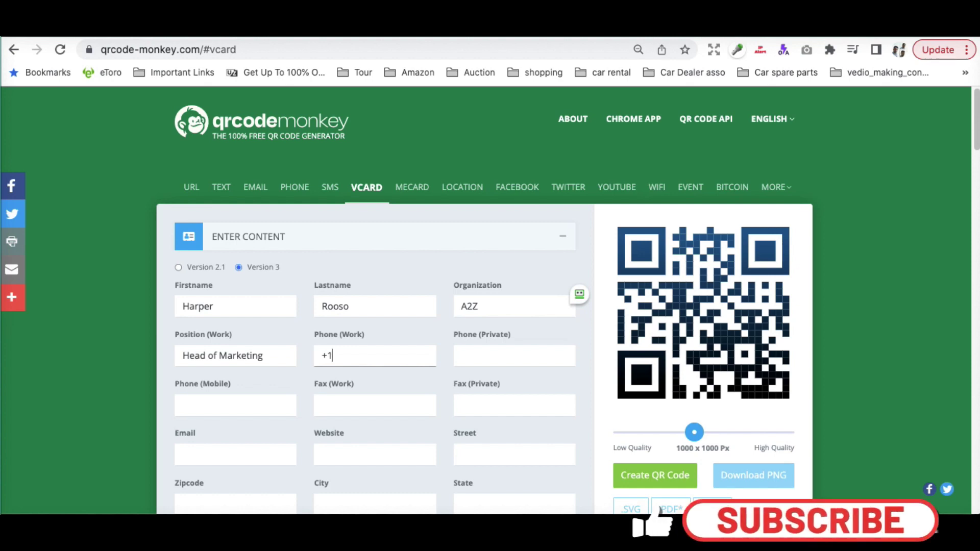
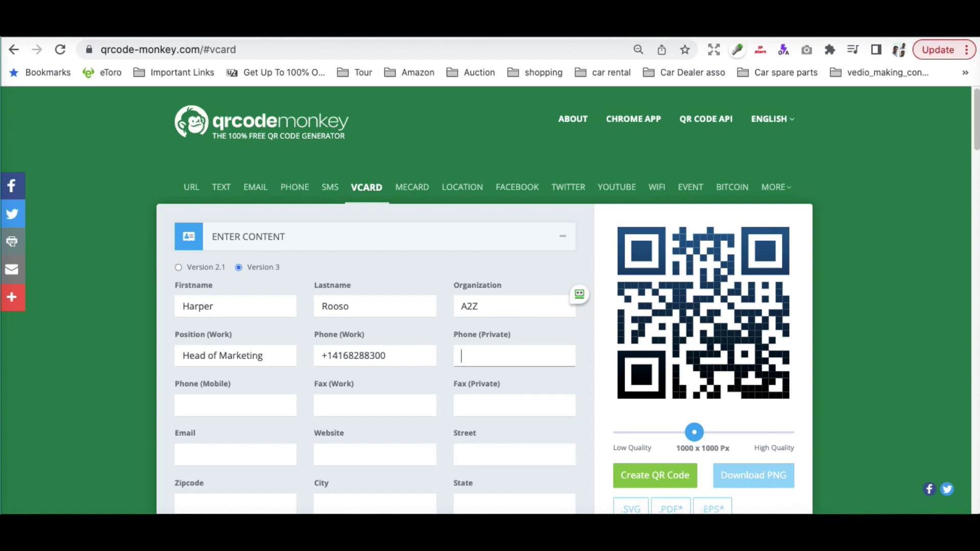
Fill in the contact's mobile number, e-mail address and country USA in the vCard form.
scroll(212, 397, "down", 2)
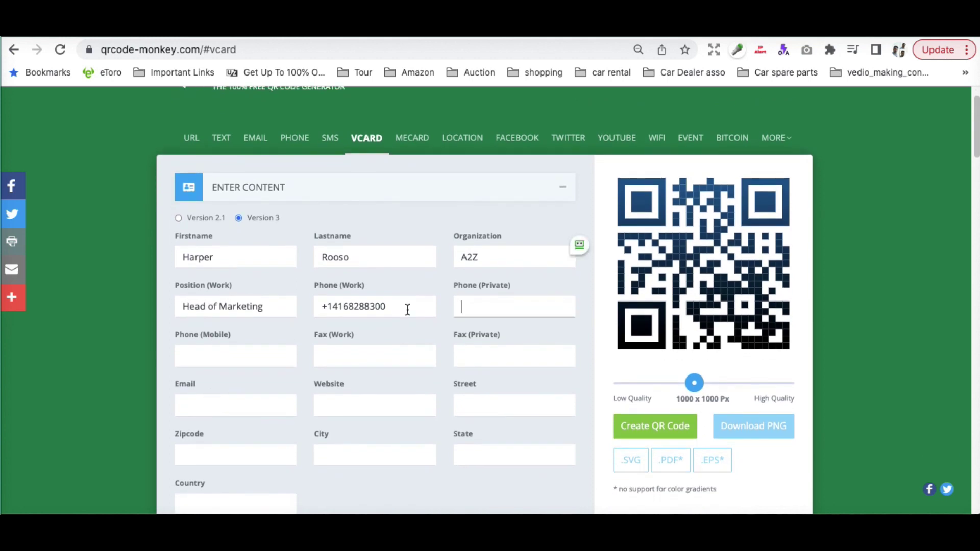
left_click_drag(407, 308, 322, 304)
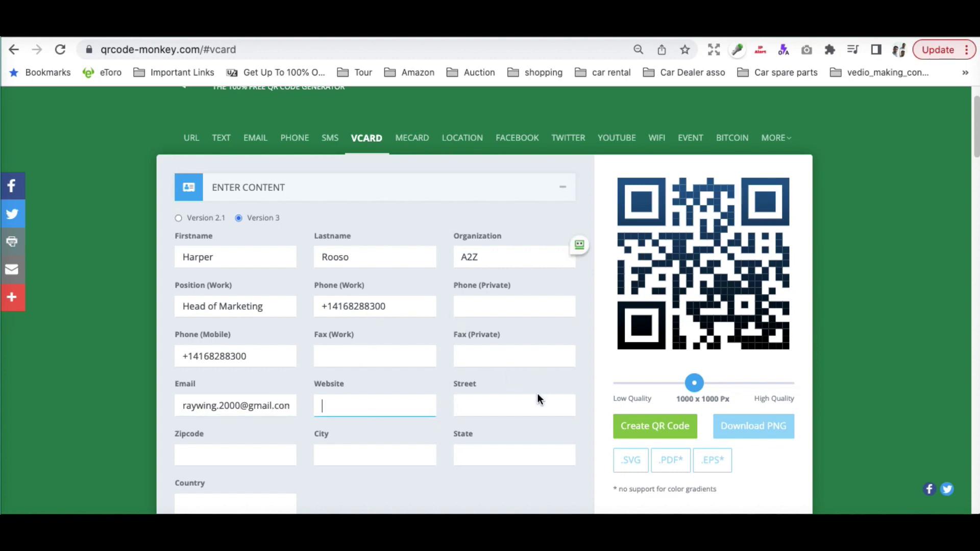
scroll(374, 406, "down", 2)
left_click(475, 345)
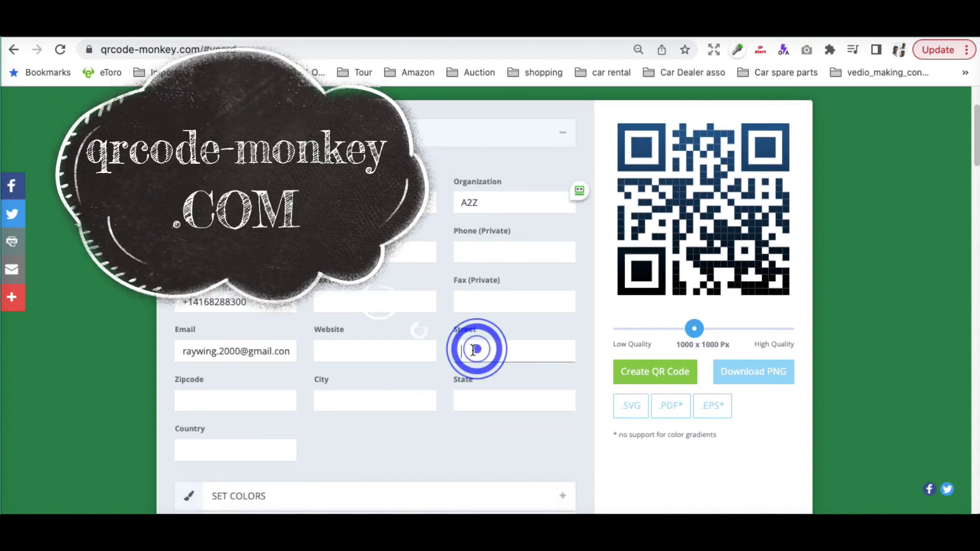
left_click(377, 353)
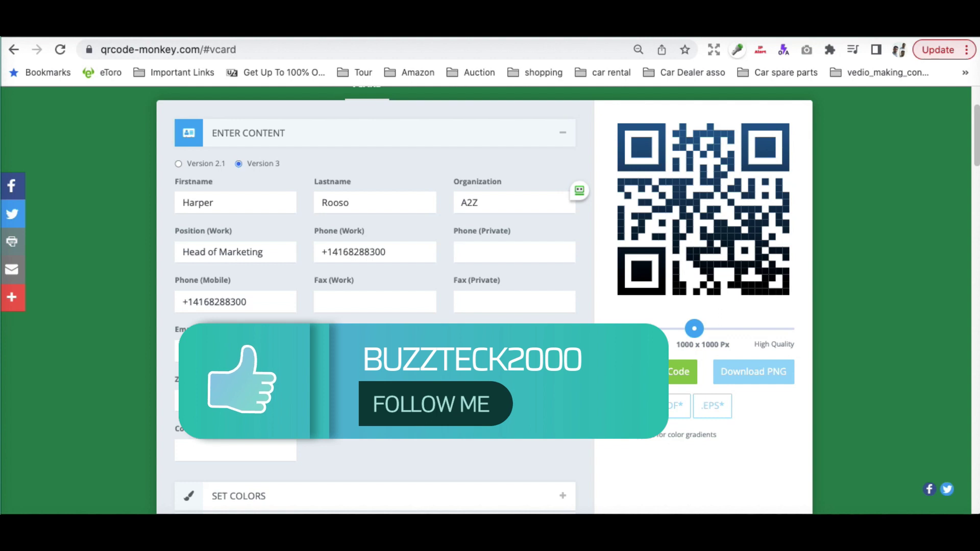
left_click(256, 447)
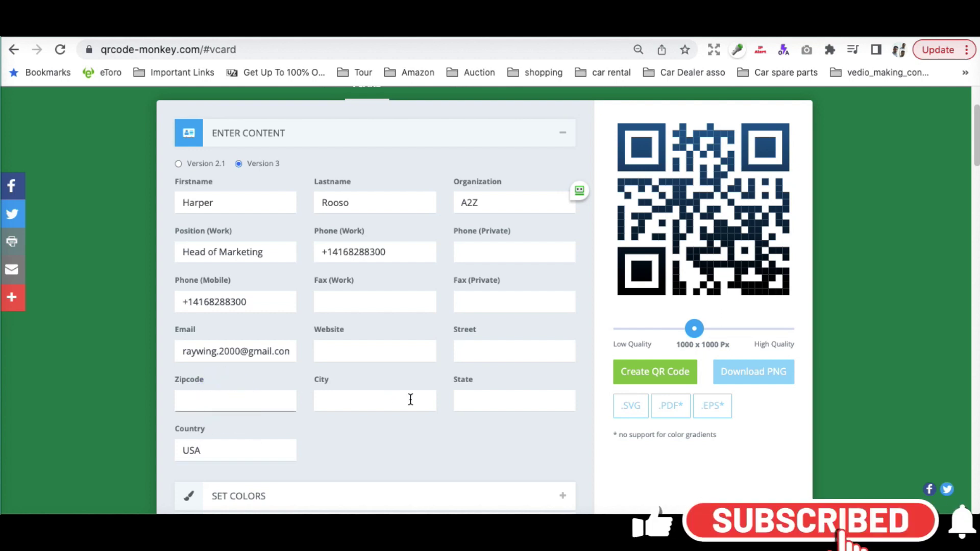
scroll(388, 405, "down", 3)
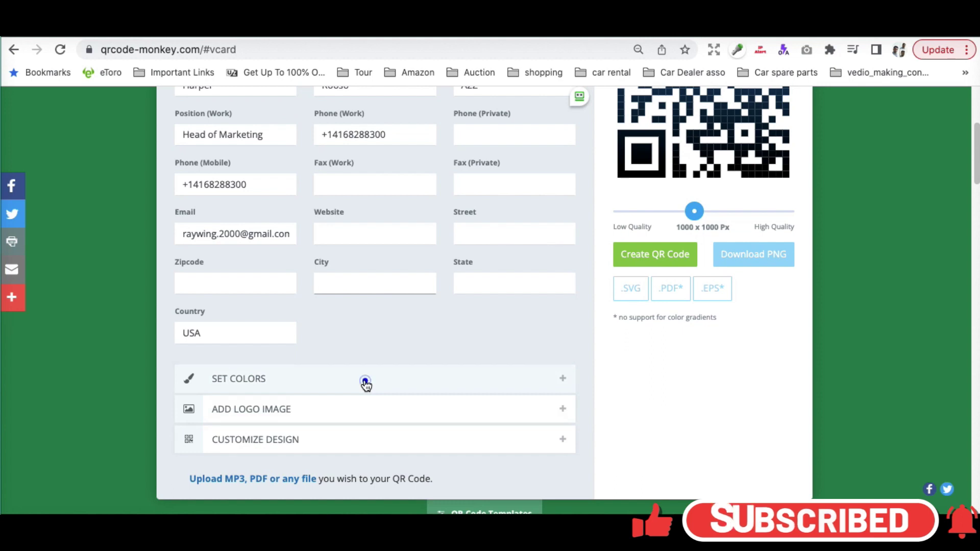
left_click(365, 384)
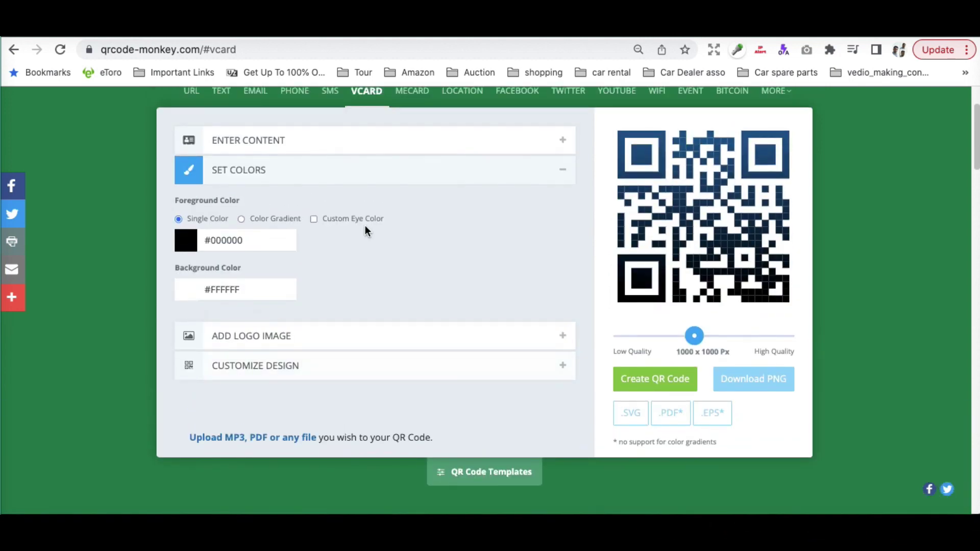
Set the QR foreground to a linear gradient from black #000000 to pink #FA0DA4.
left_click(241, 218)
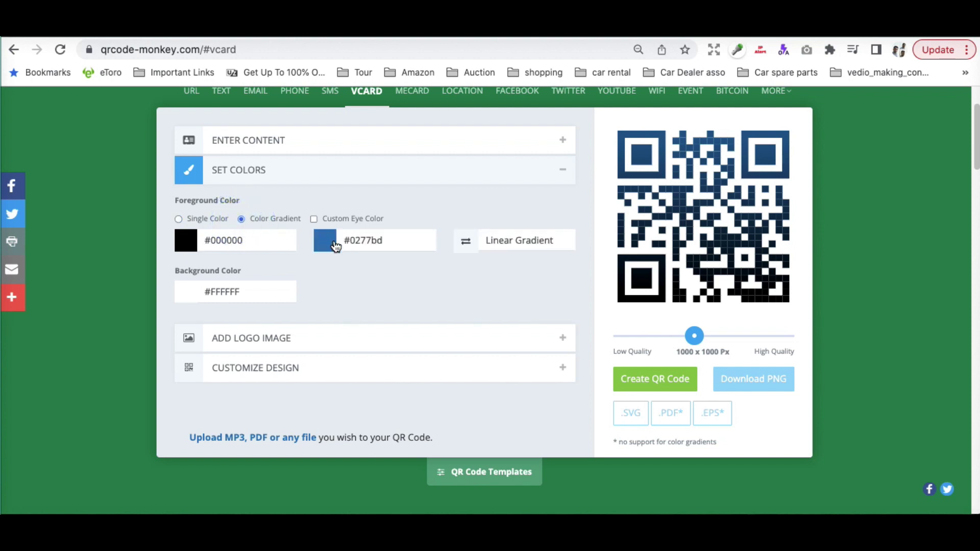
left_click(335, 243)
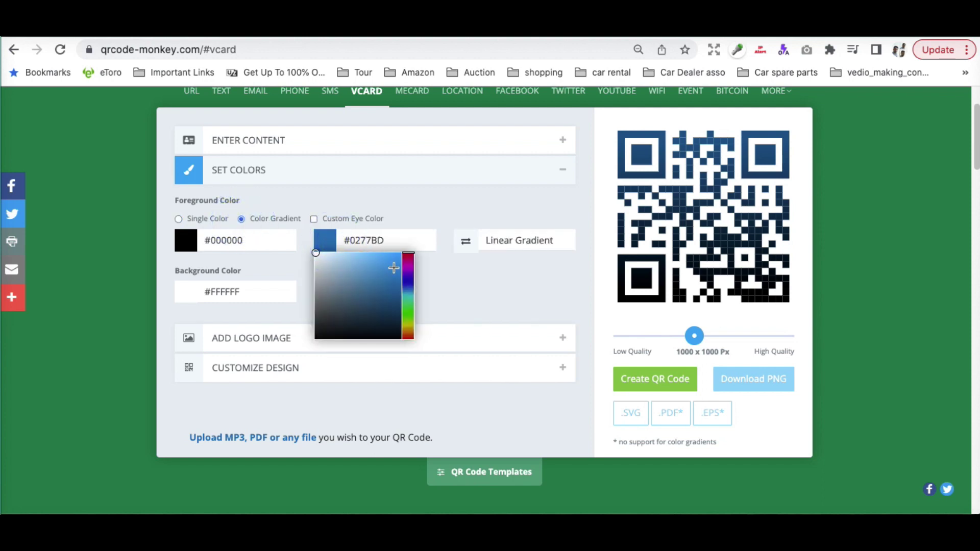
left_click(409, 256)
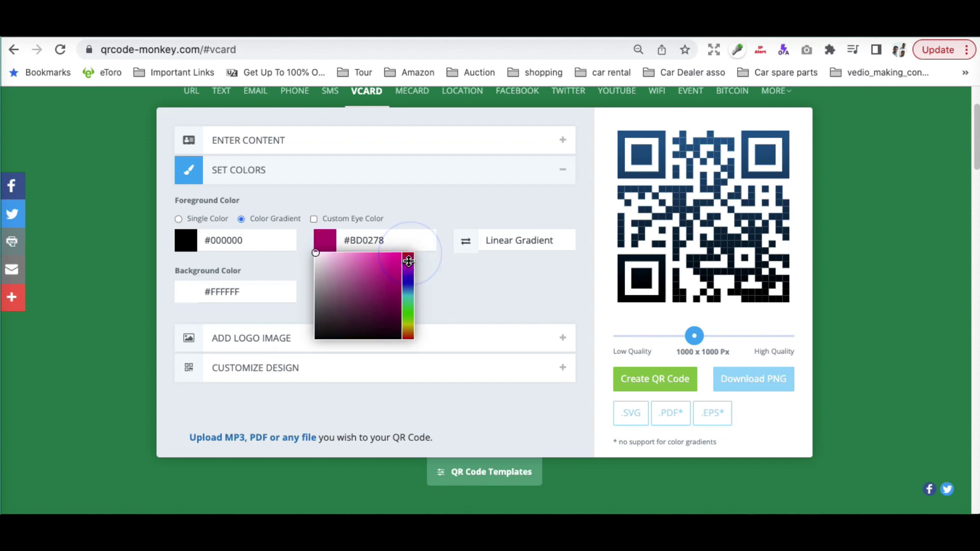
left_click(356, 271)
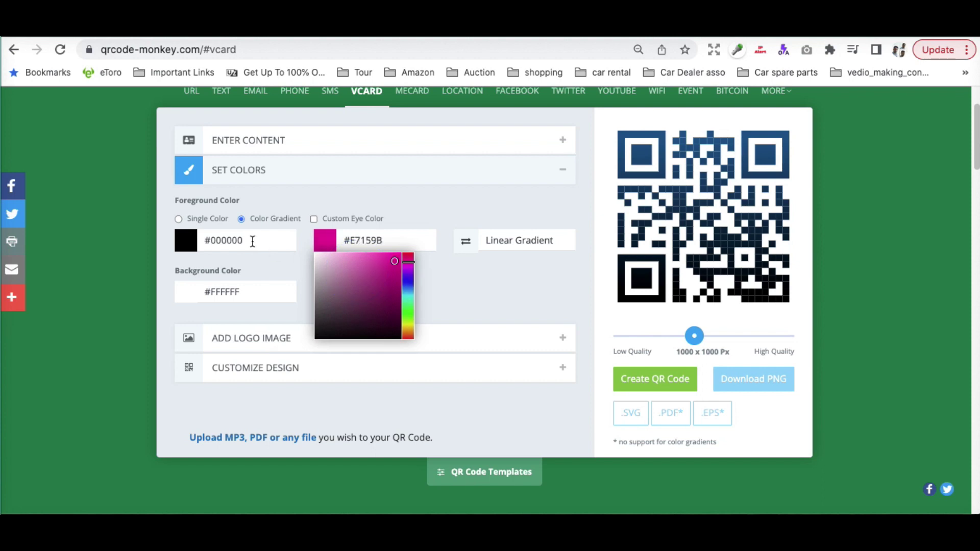
left_click(516, 243)
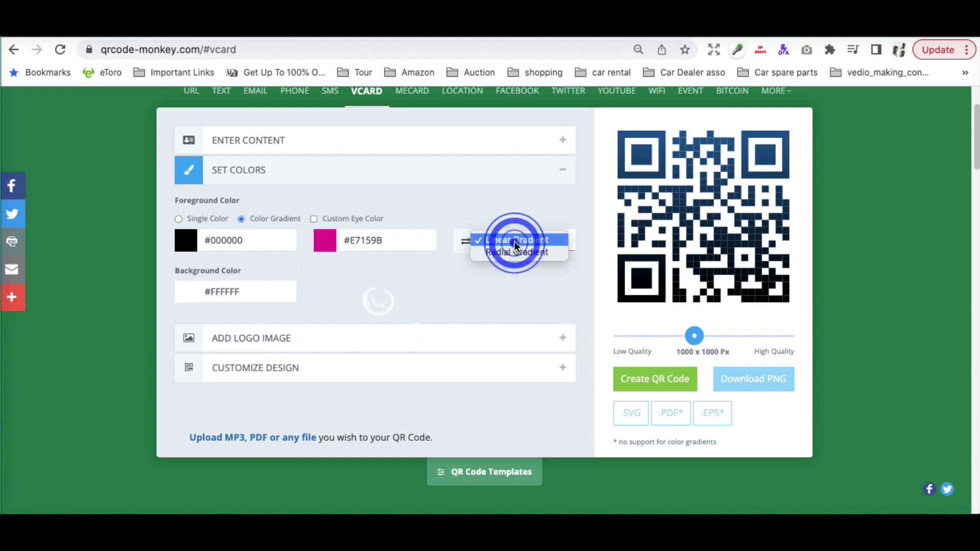
left_click(412, 279)
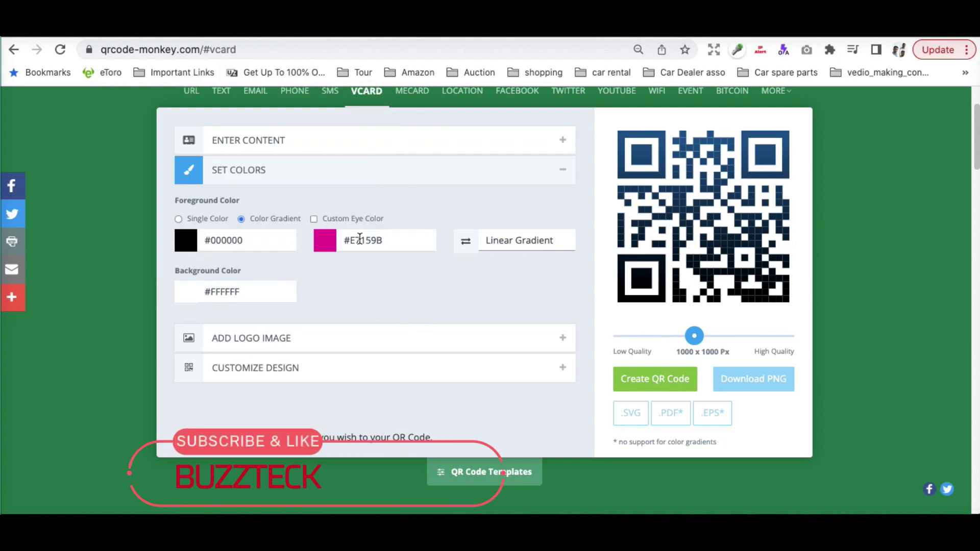
left_click(331, 248)
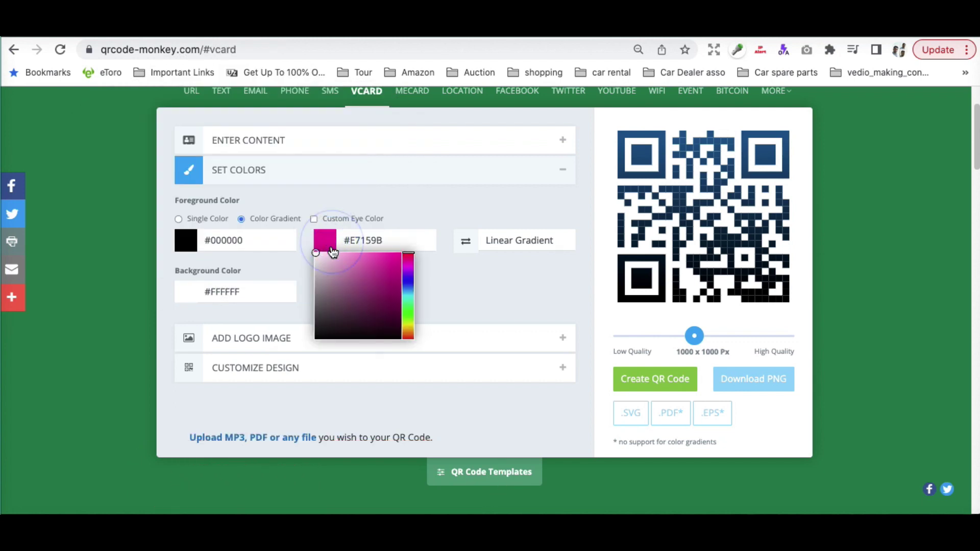
left_click_drag(317, 252, 397, 254)
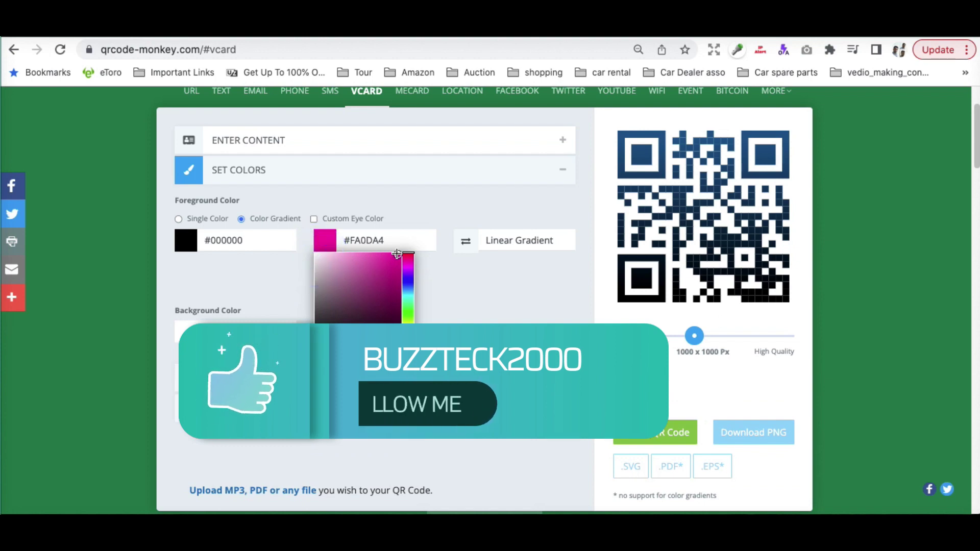
left_click(489, 287)
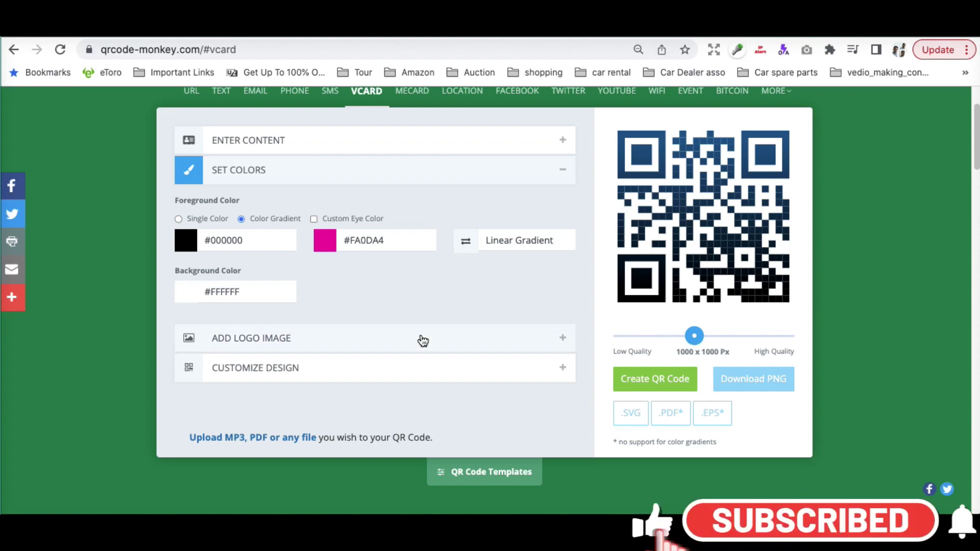
Choose the purple phone logo as the QR code's centre image.
left_click(422, 339)
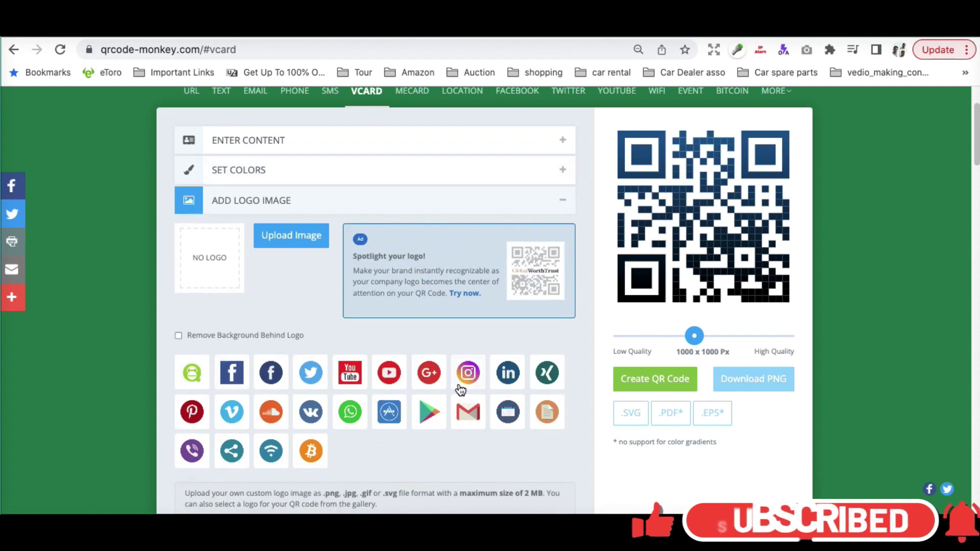
left_click(191, 450)
left_click(300, 243)
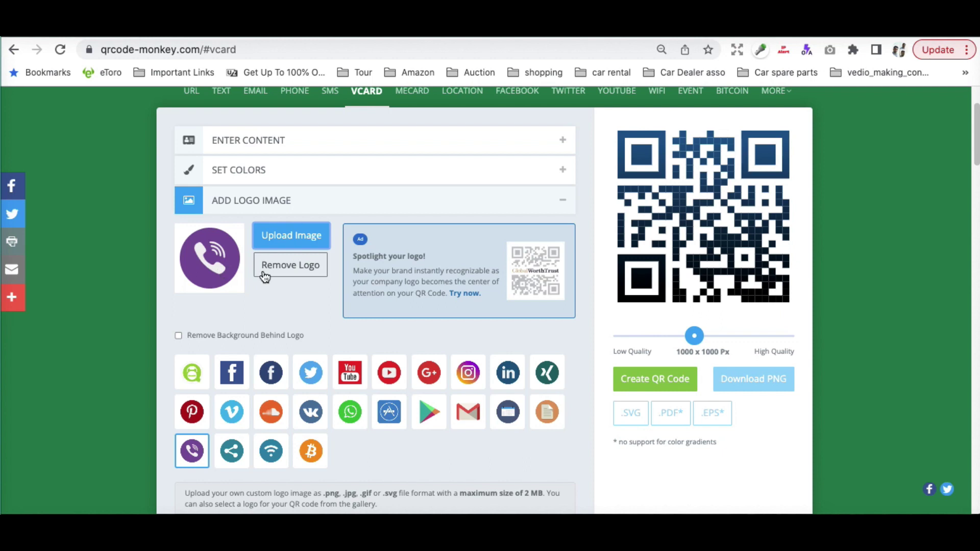
scroll(407, 380, "down", 3)
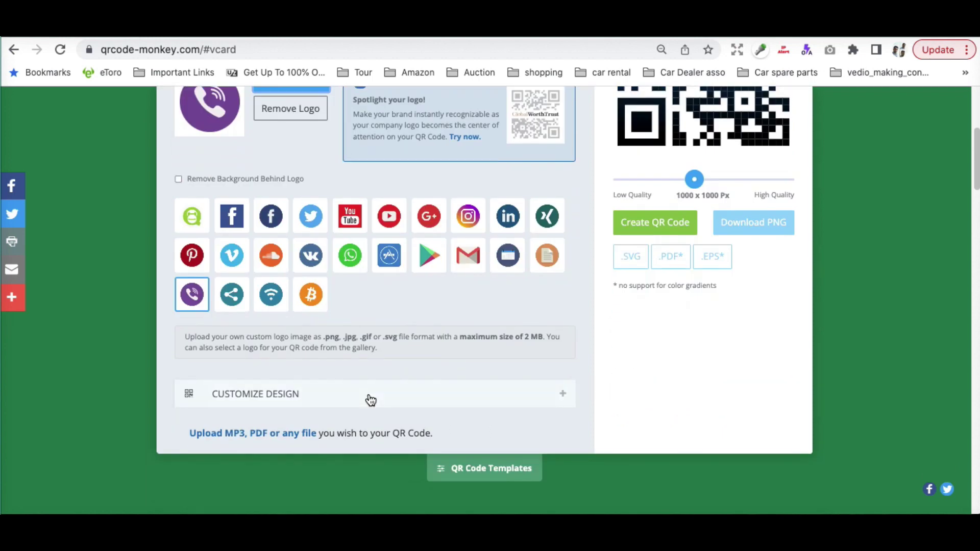
scroll(378, 363, "up", 2)
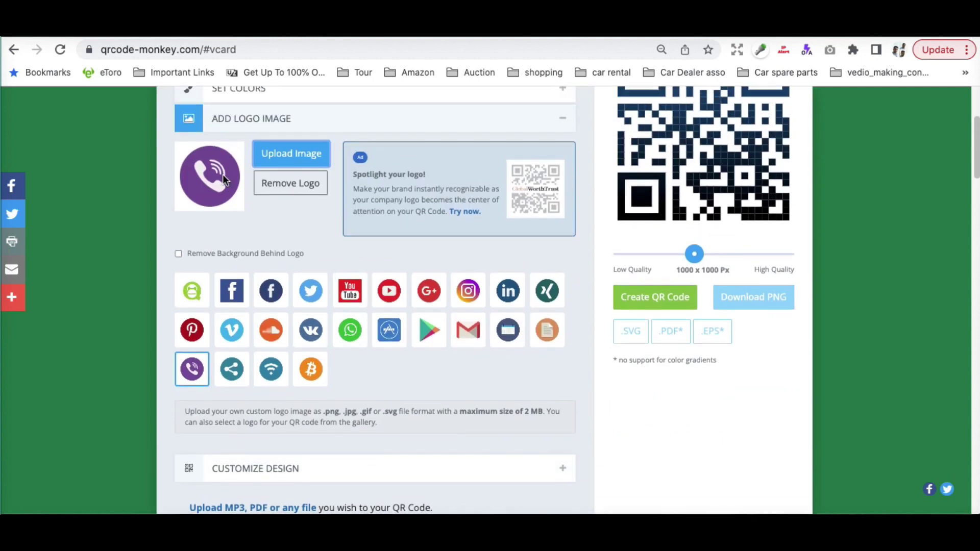
left_click(210, 183)
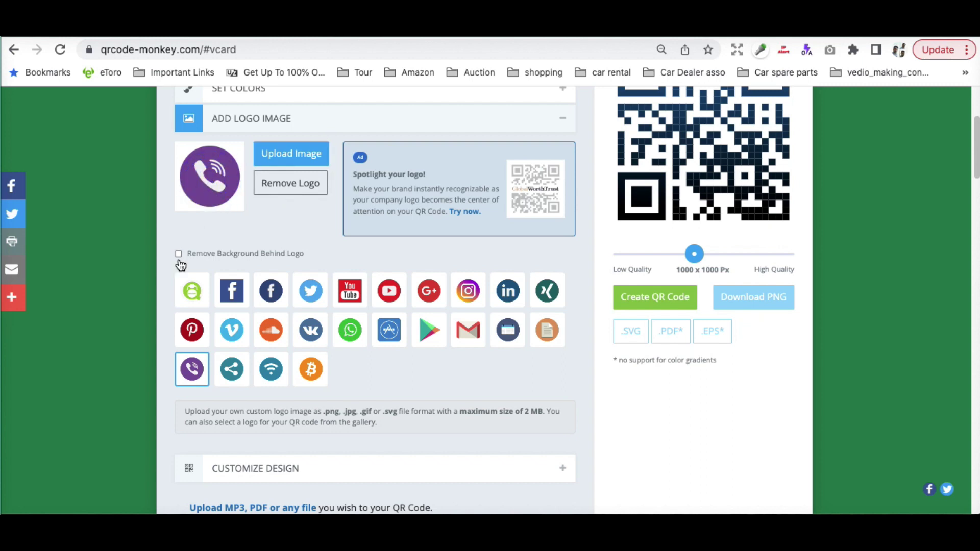
left_click(274, 464)
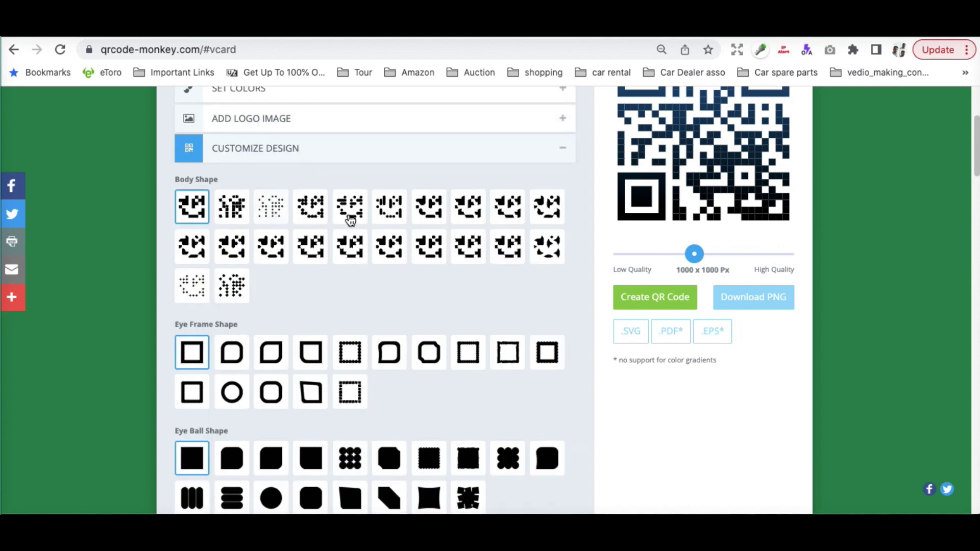
Create the vCard QR code, download it as qr-code.png and dismiss the ad popup.
left_click(652, 298)
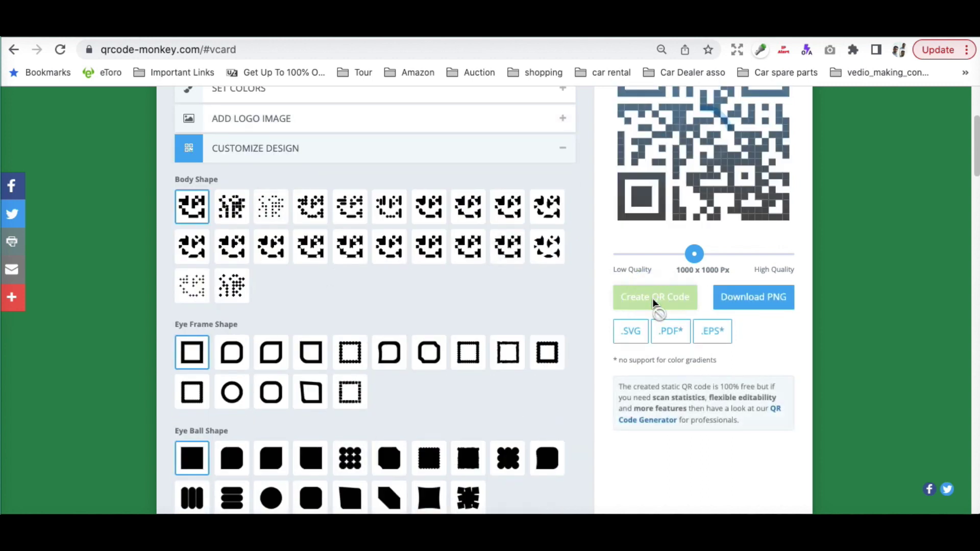
scroll(658, 276, "up", 3)
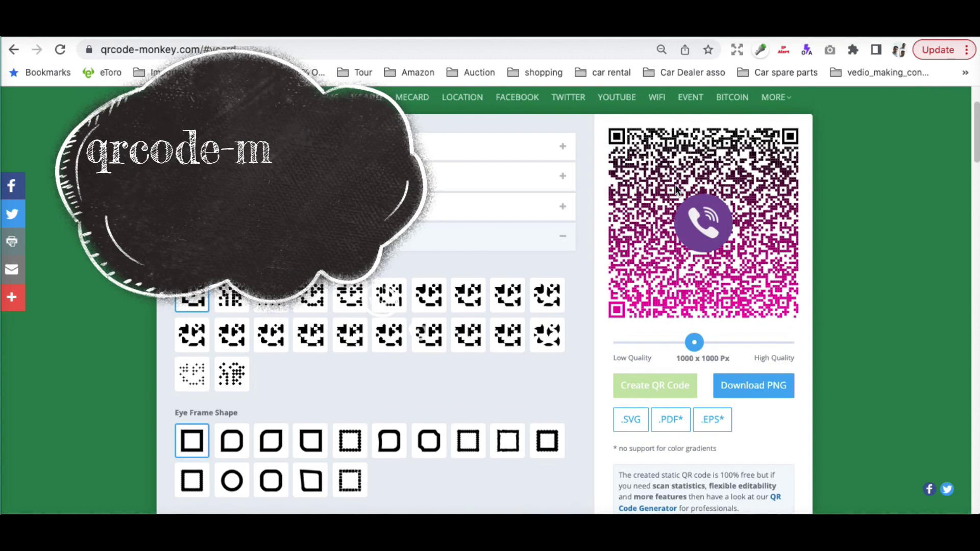
left_click(748, 388)
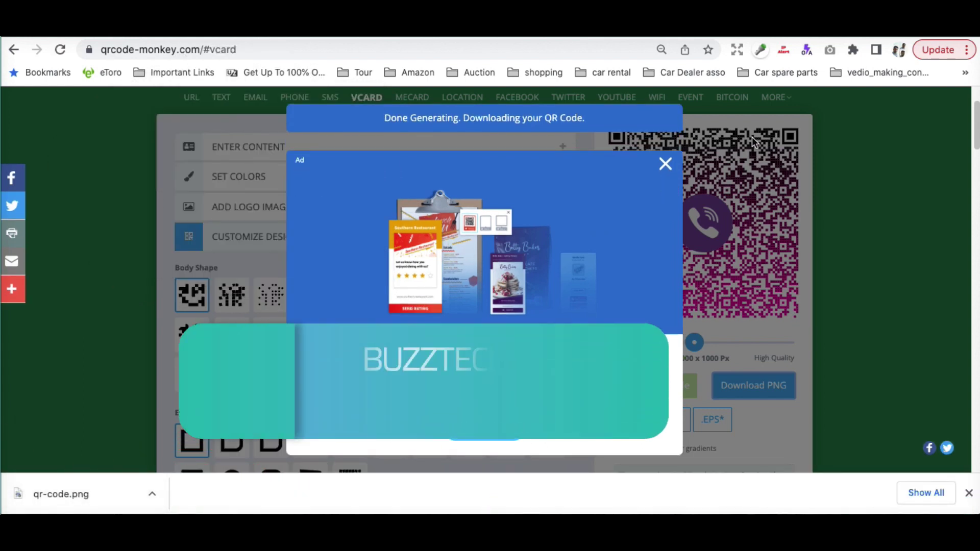
left_click(665, 163)
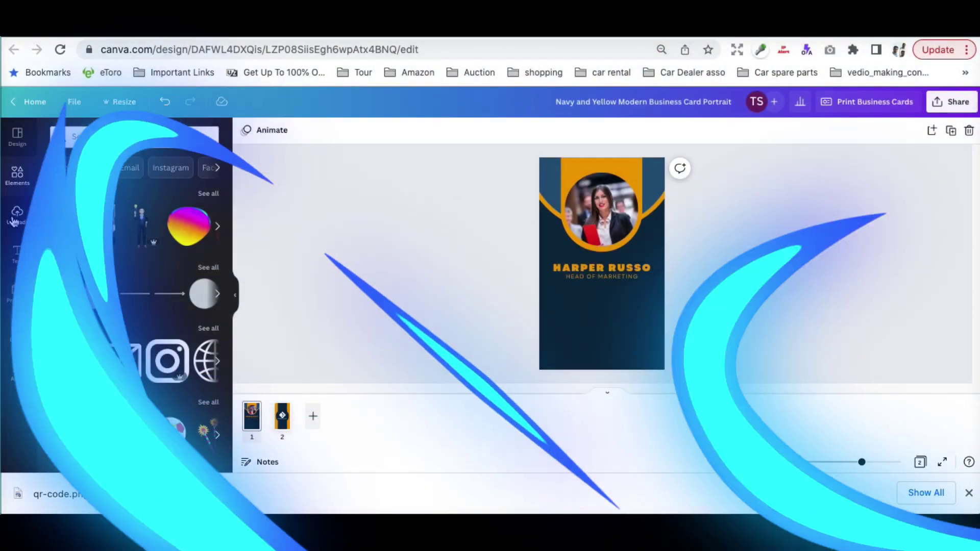
Upload qr-code.png and place it, slightly shrunk, on the lower half of the card front.
left_click(14, 220)
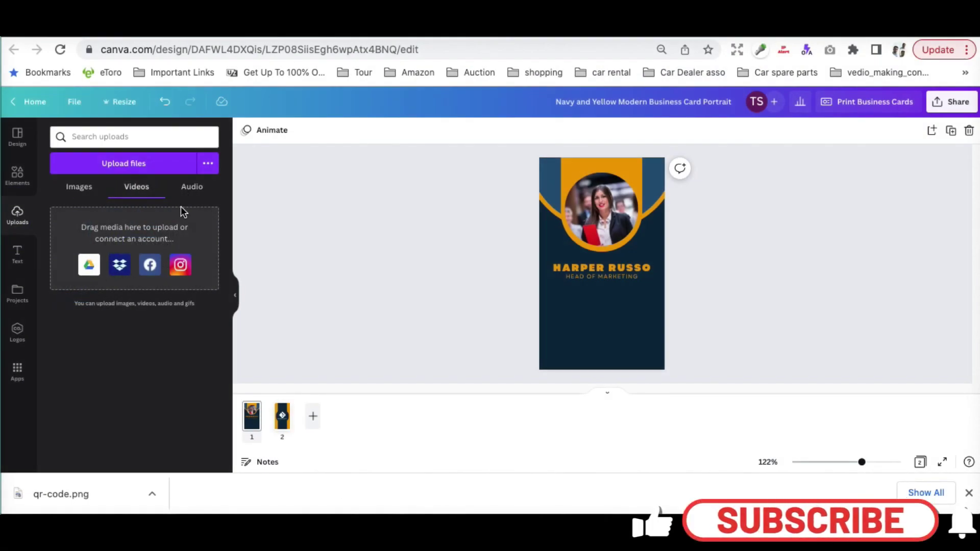
left_click(121, 164)
left_click(243, 193)
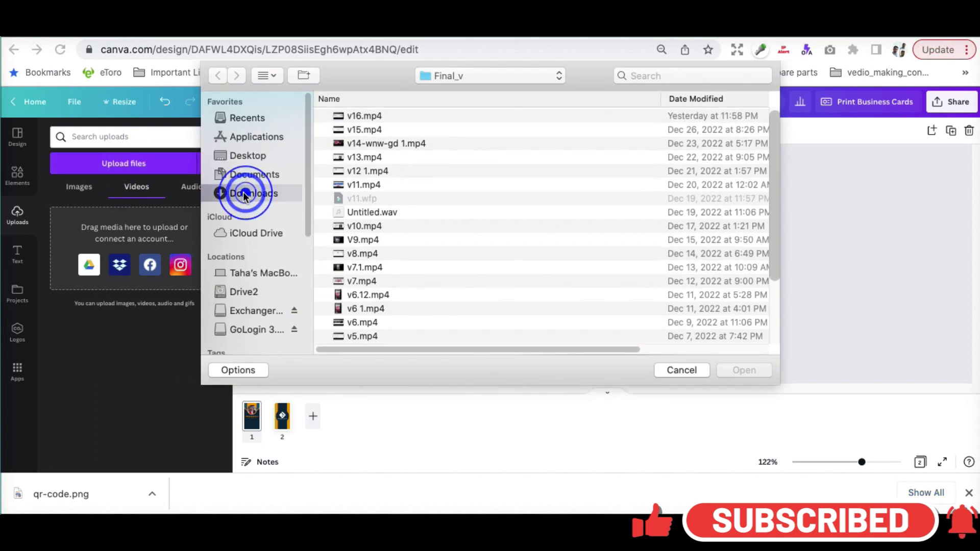
double_click(374, 117)
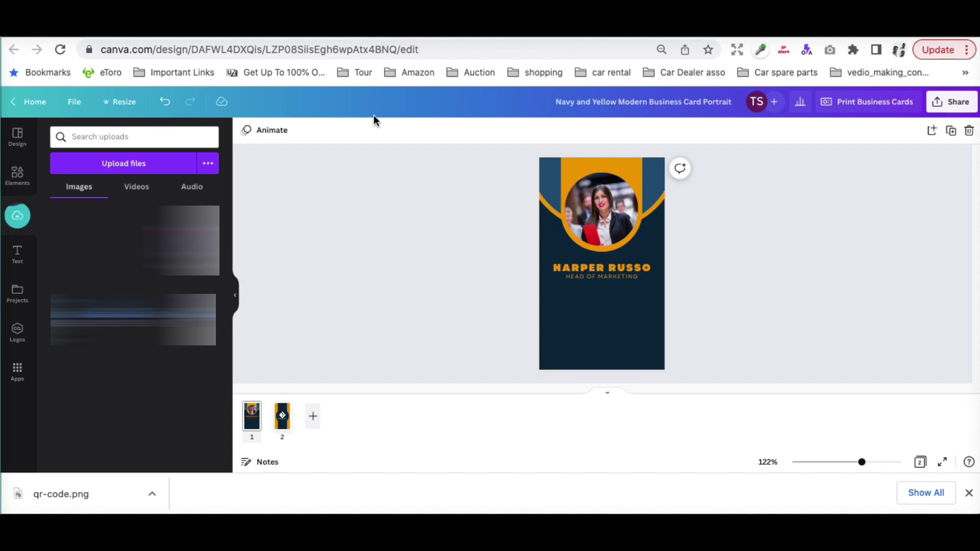
left_click_drag(294, 277, 584, 326)
left_click_drag(646, 280, 642, 283)
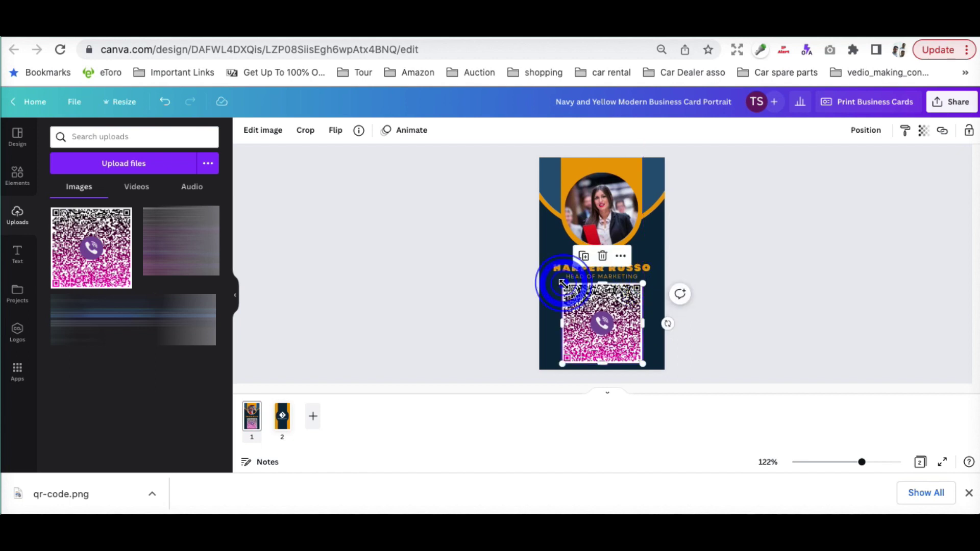
left_click(711, 330)
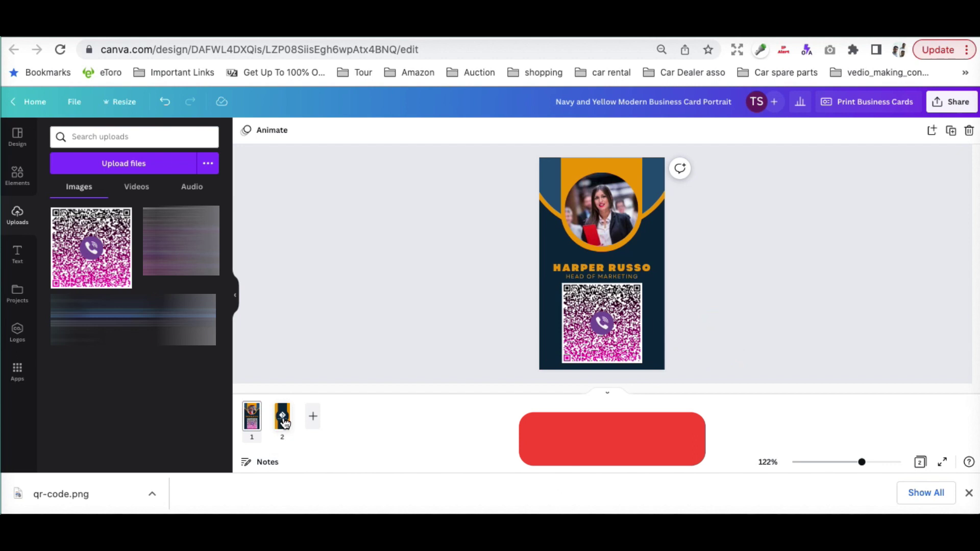
Delete the card's second page.
left_click(283, 419)
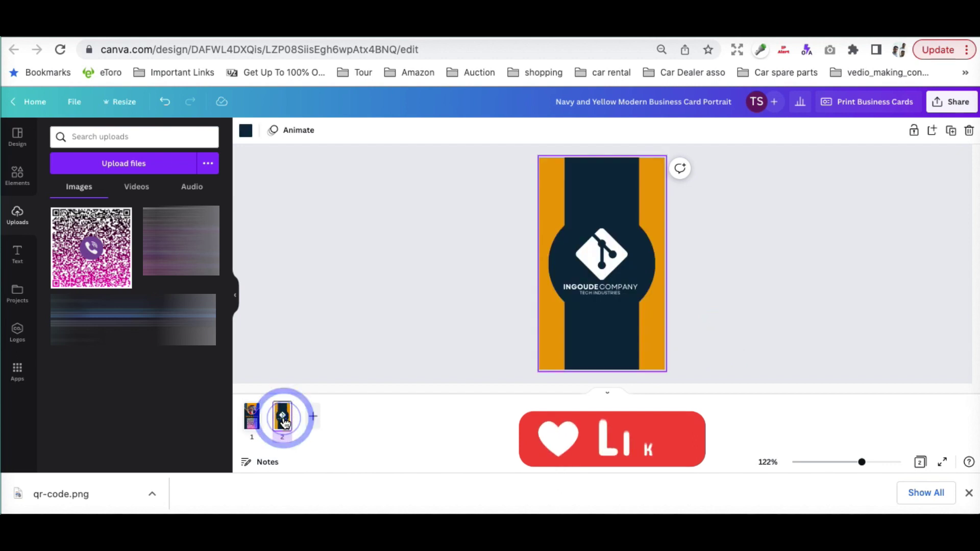
left_click(598, 333)
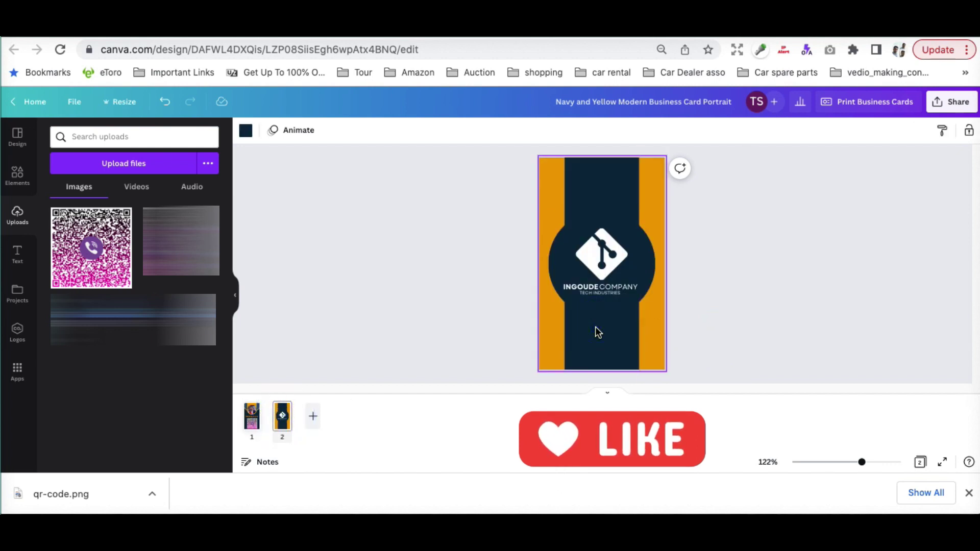
right_click(280, 424)
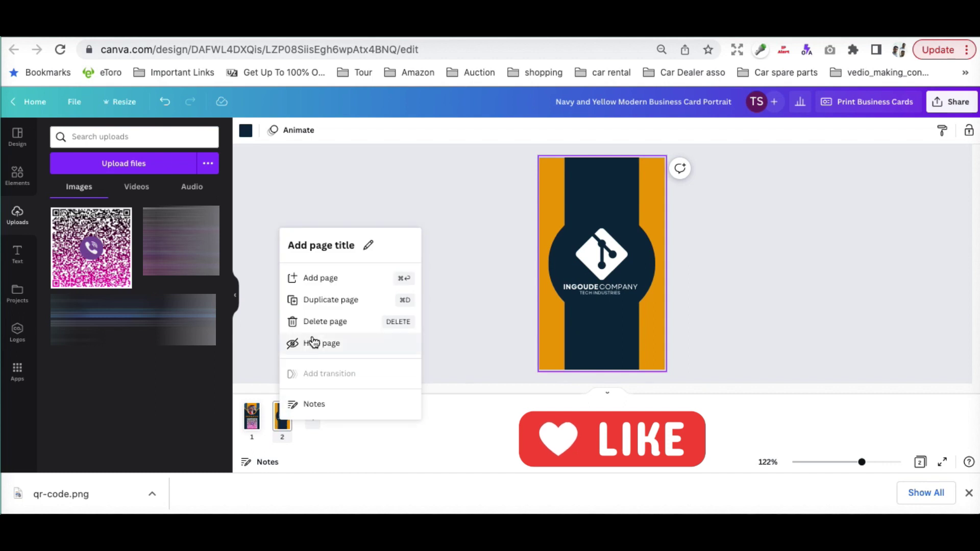
left_click(323, 322)
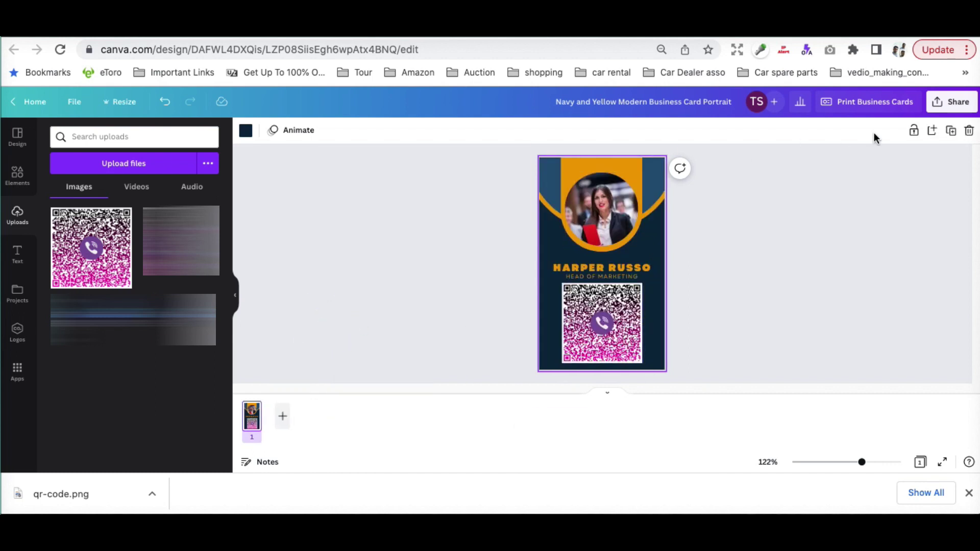
Export the business card as a JPG at quality 85, then dismiss the print promotion.
left_click(956, 112)
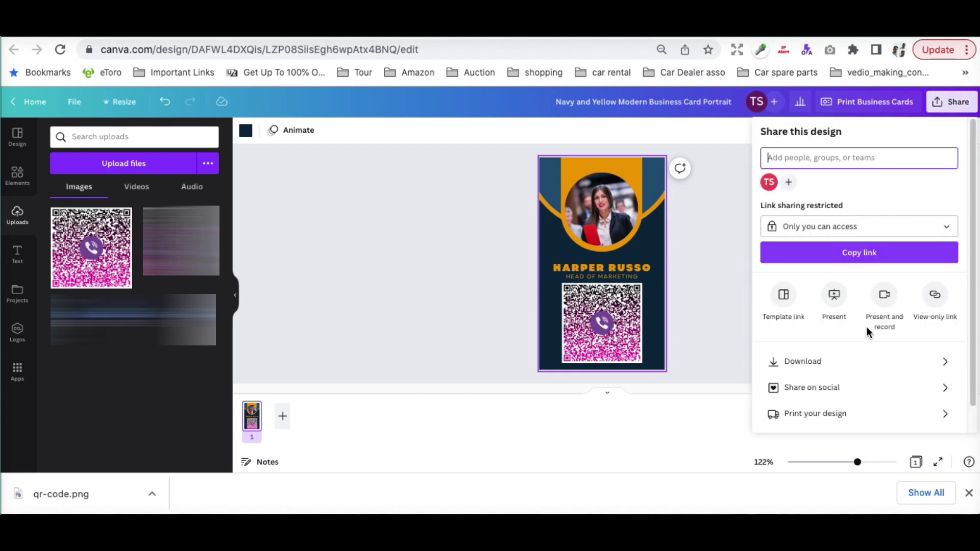
left_click(793, 361)
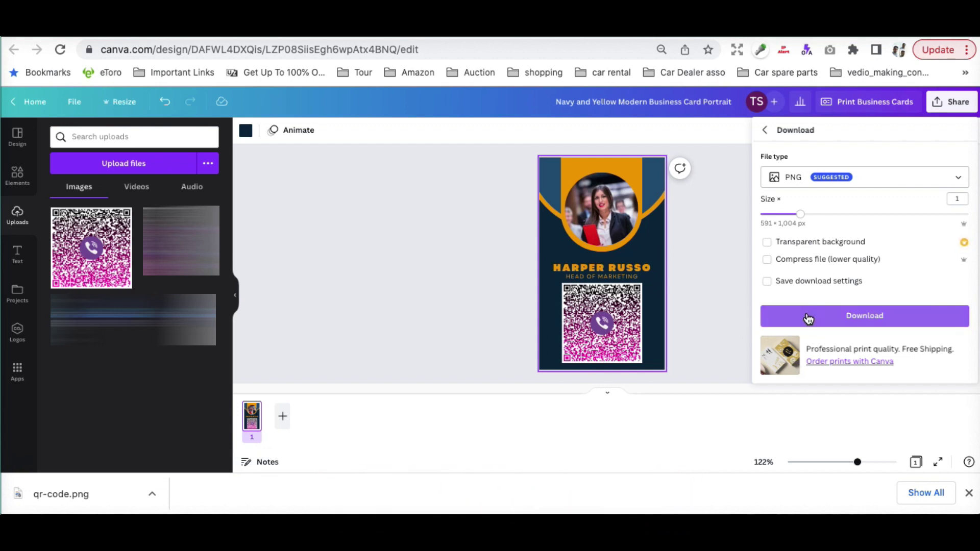
left_click(870, 176)
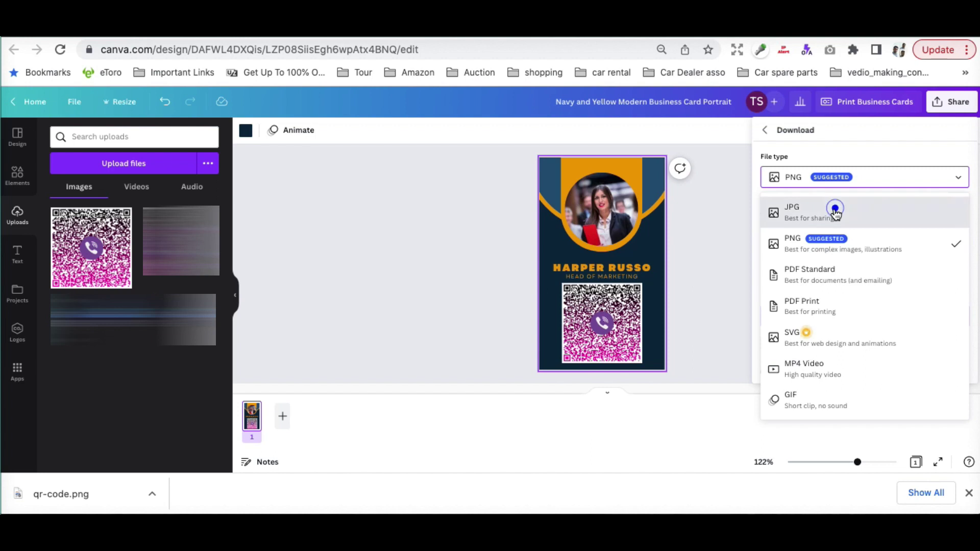
left_click(834, 212)
left_click_drag(926, 256, 936, 258)
left_click(854, 320)
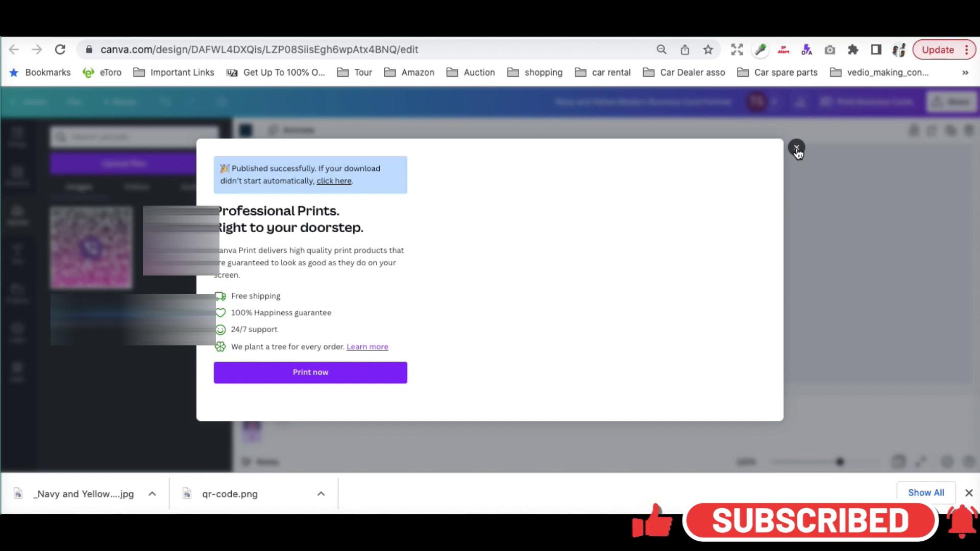
left_click(796, 149)
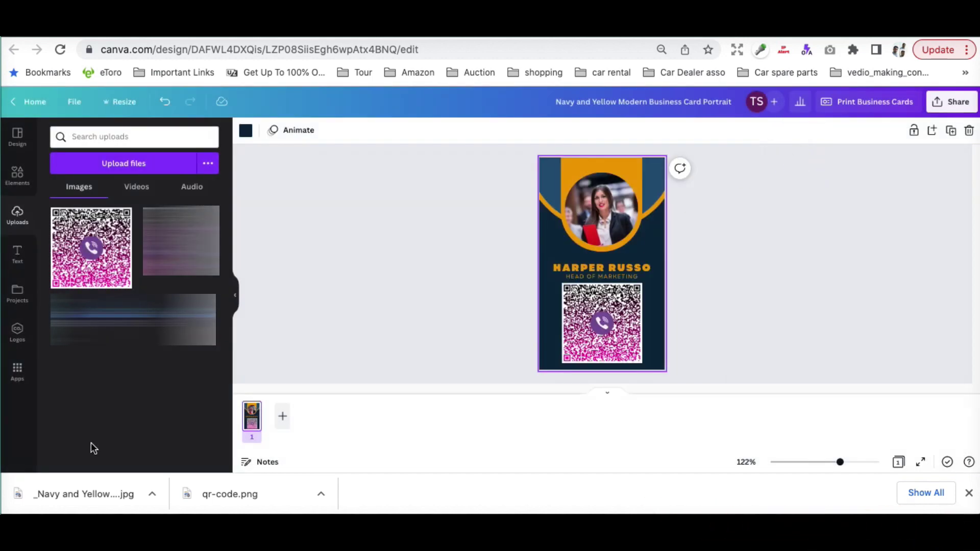
Open the downloaded card JPG full size so the phone can scan its QR code.
left_click(95, 496)
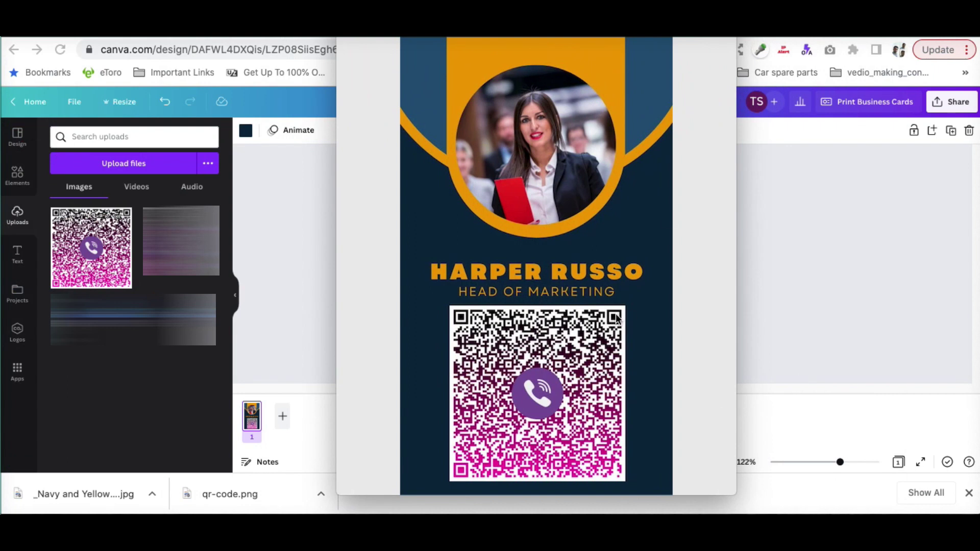
left_click(711, 307)
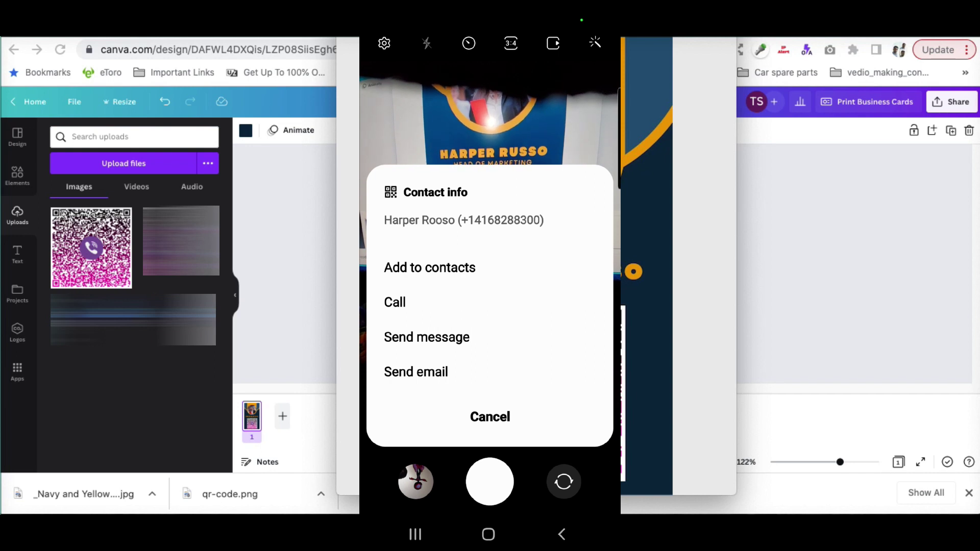
Add the scanned card details as a new contact with work phone and e-mail.
left_click(459, 268)
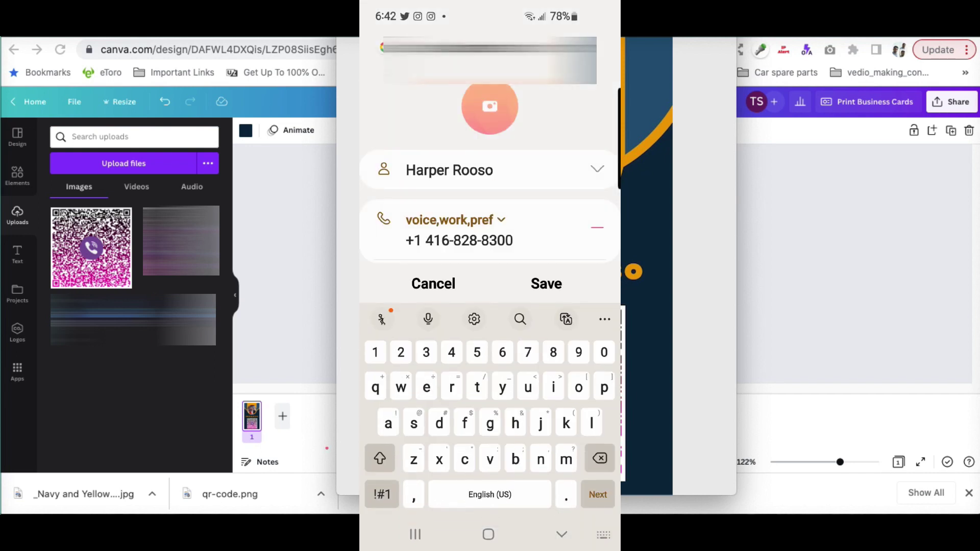
key("Escape")
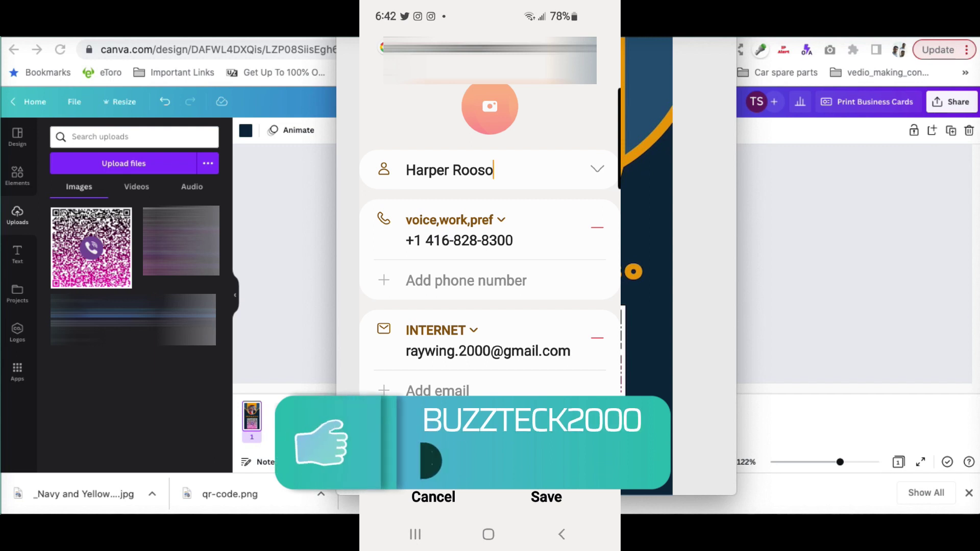
left_click(546, 496)
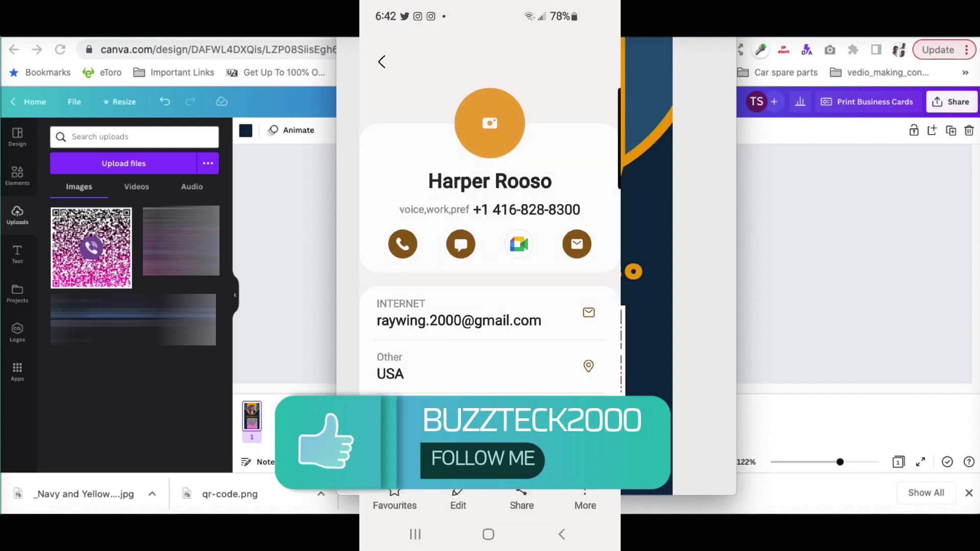